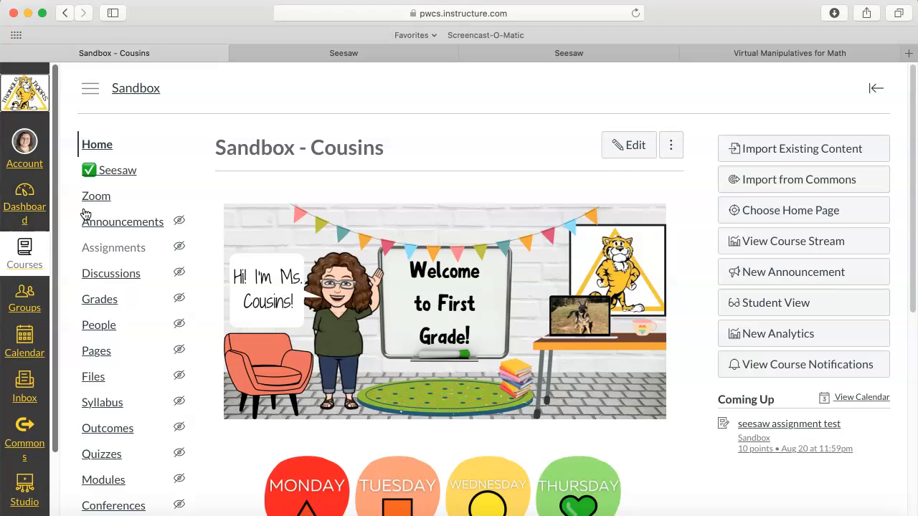
Open the Stop page from the Wednesday, August 26 module of the CousinHF Sandbox course
click(22, 213)
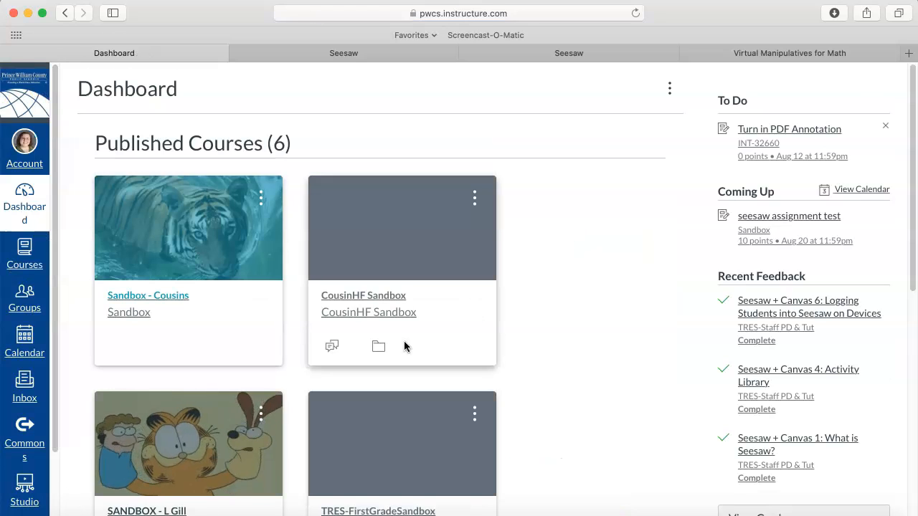
click(396, 314)
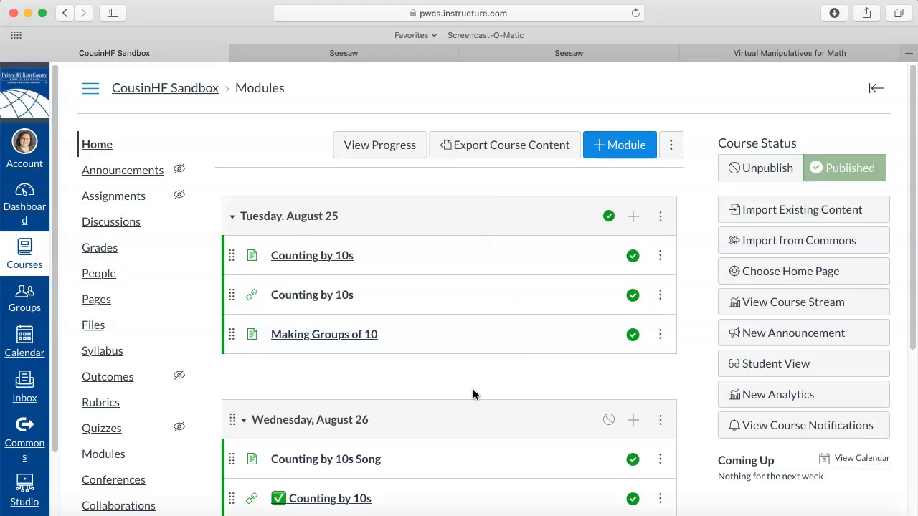
scroll(474, 394, down, 2)
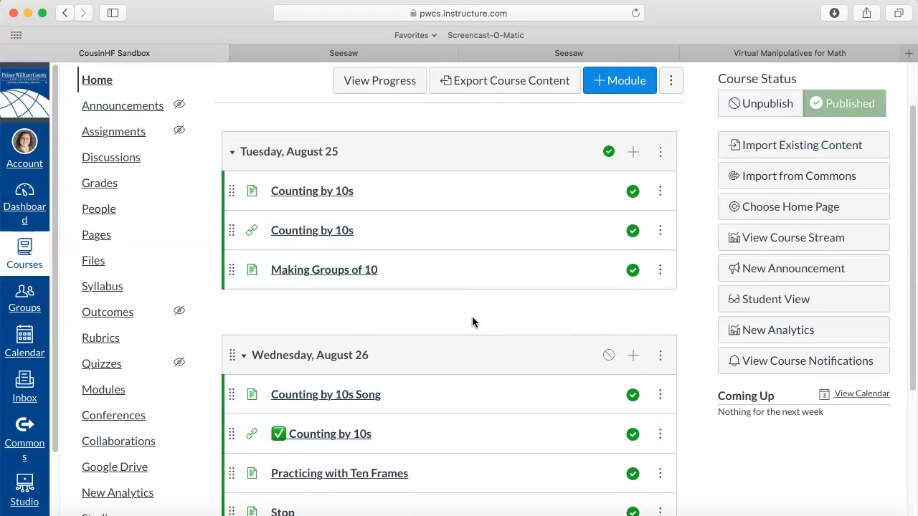
scroll(473, 325, down, 3)
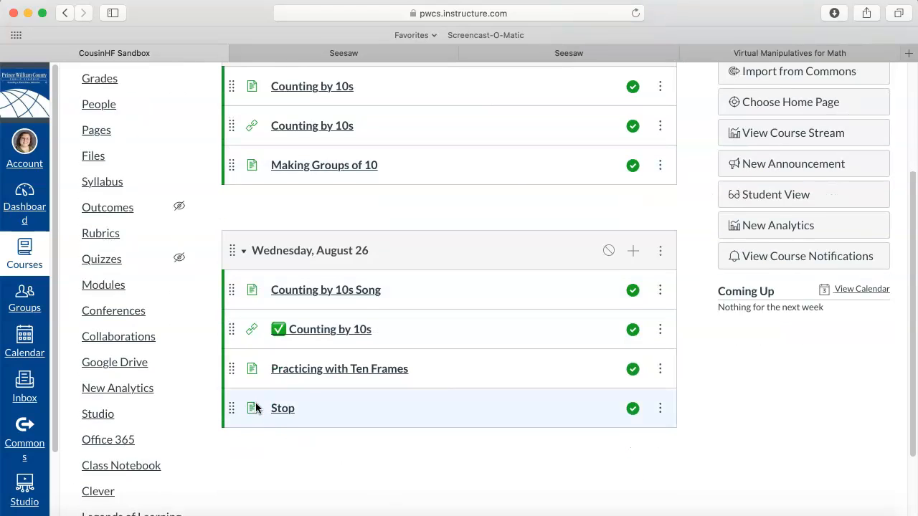
click(281, 408)
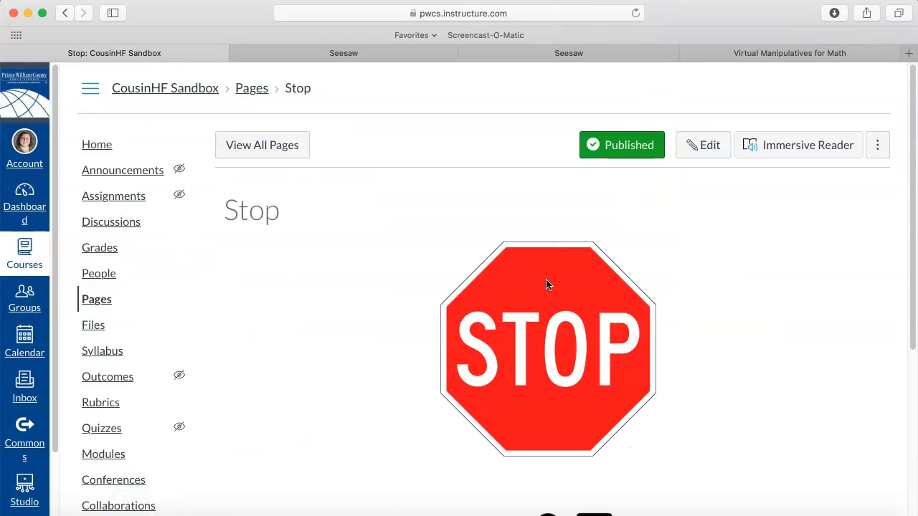
Copy the Stop page to the bottom of the Tuesday, August 25 module in the TRES-FirstGradeSandbox course
click(878, 148)
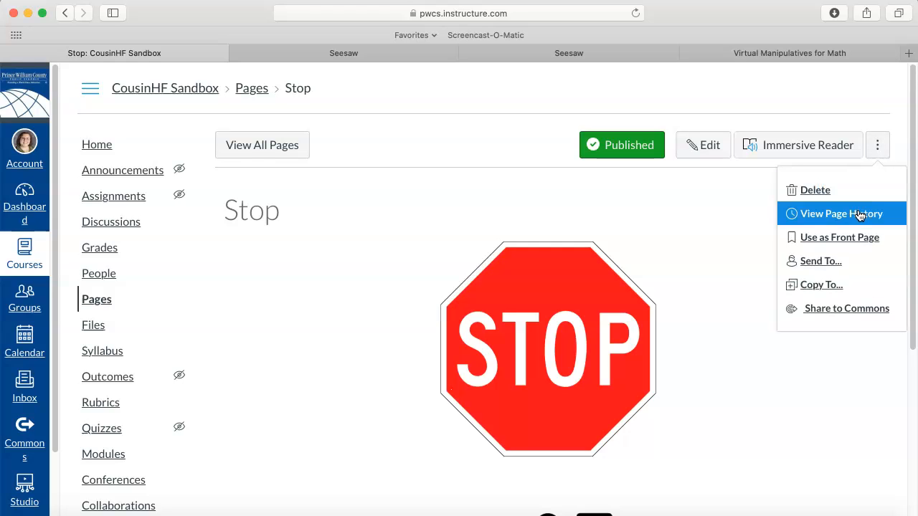
click(847, 285)
click(861, 156)
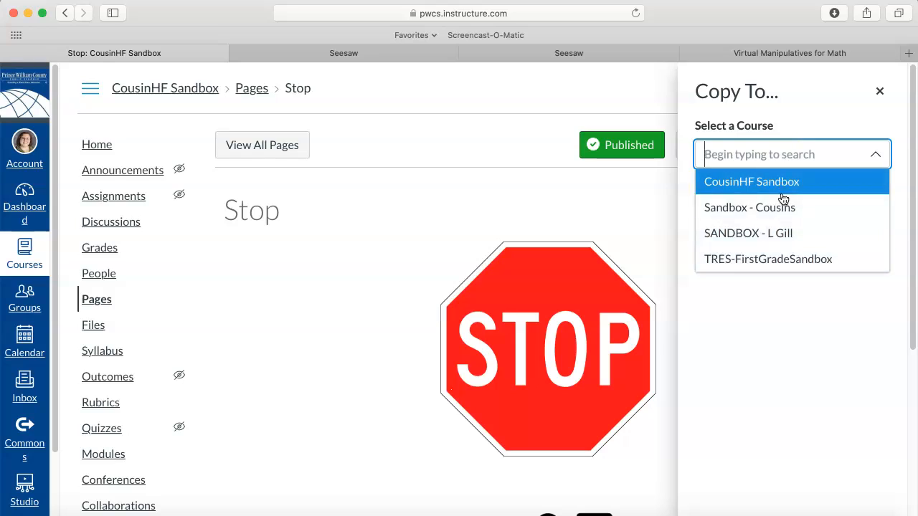
click(794, 266)
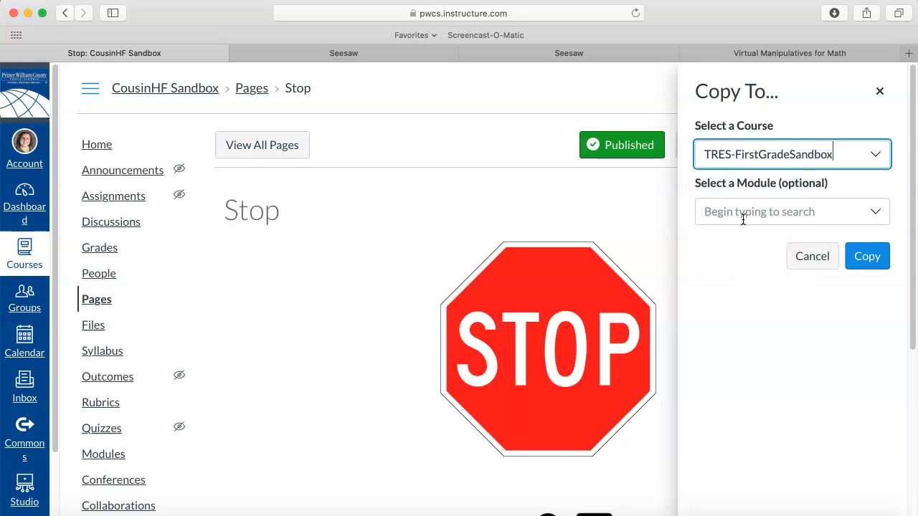
click(848, 213)
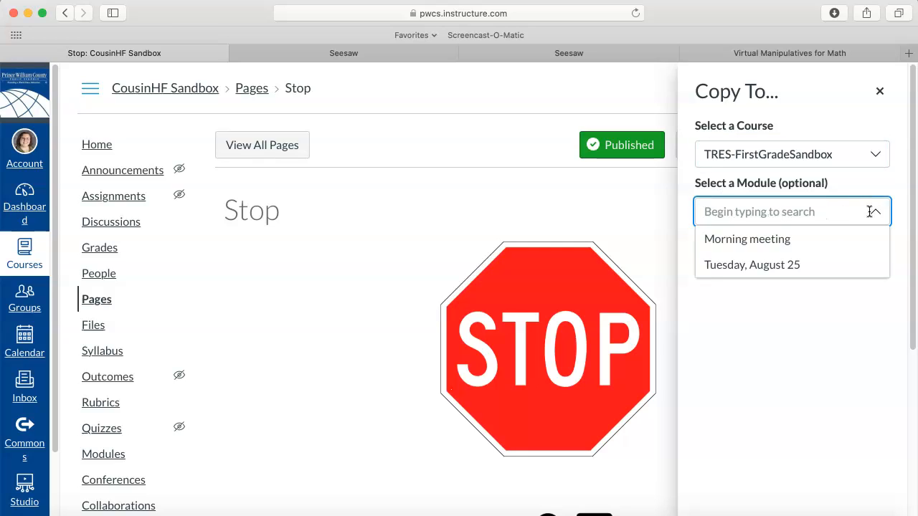
click(865, 211)
click(875, 215)
click(801, 264)
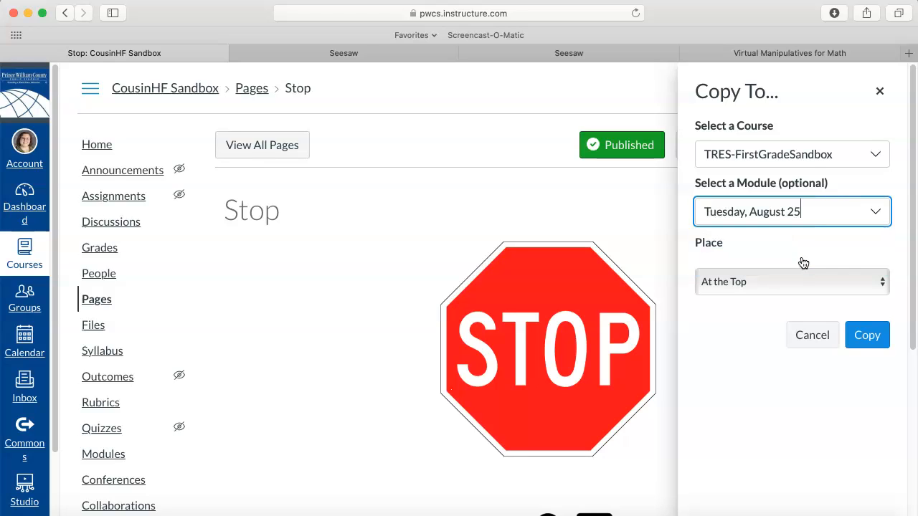
click(828, 283)
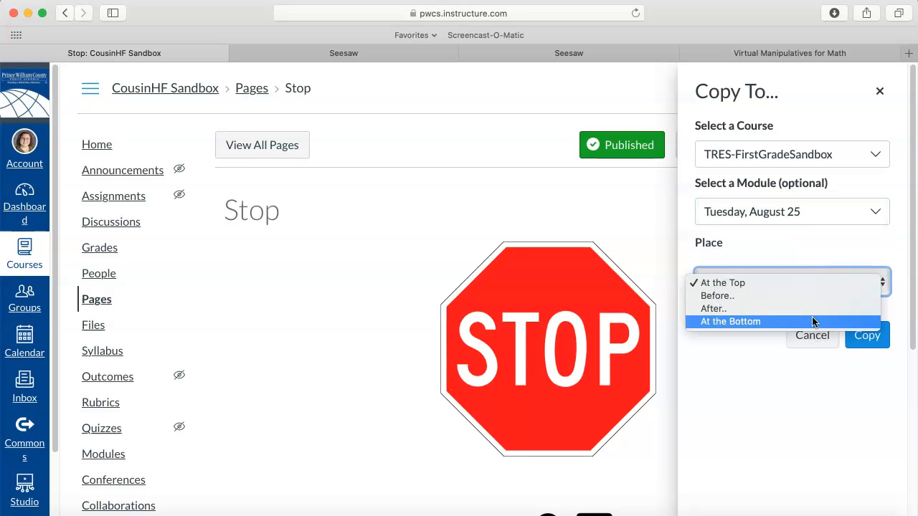
click(813, 322)
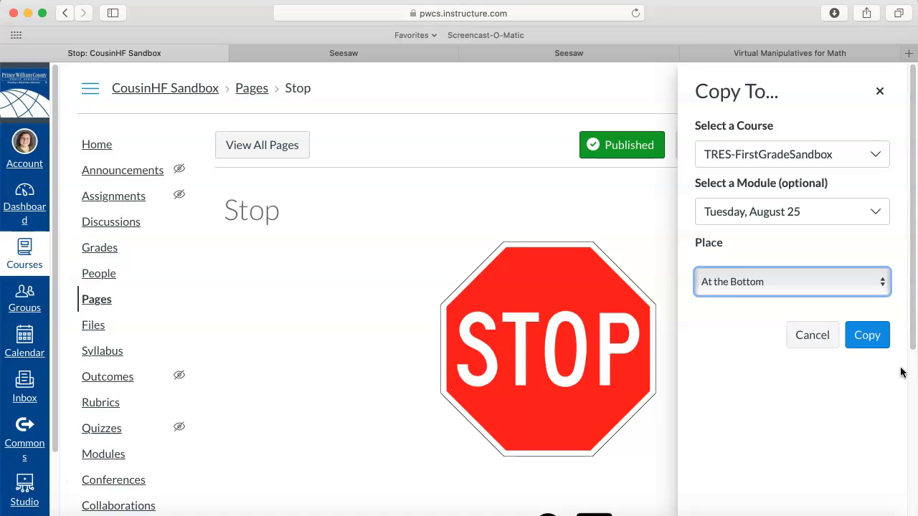
click(876, 339)
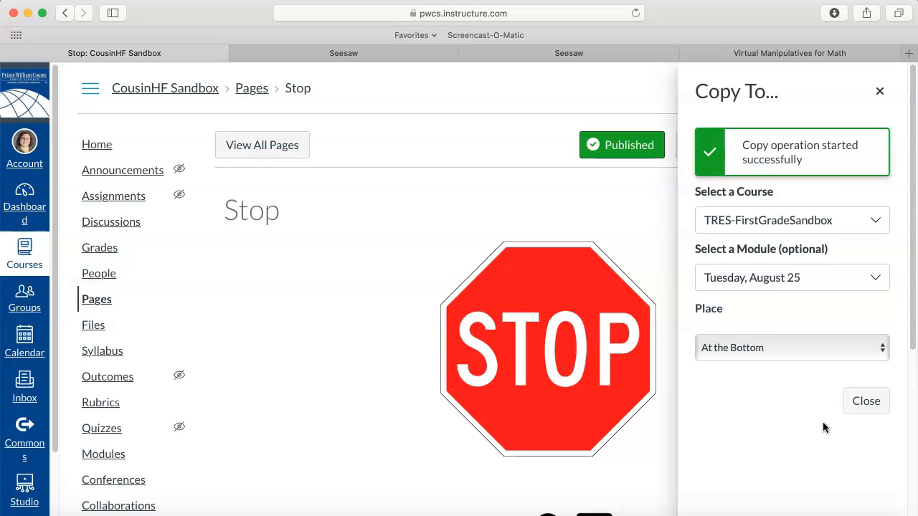
click(883, 401)
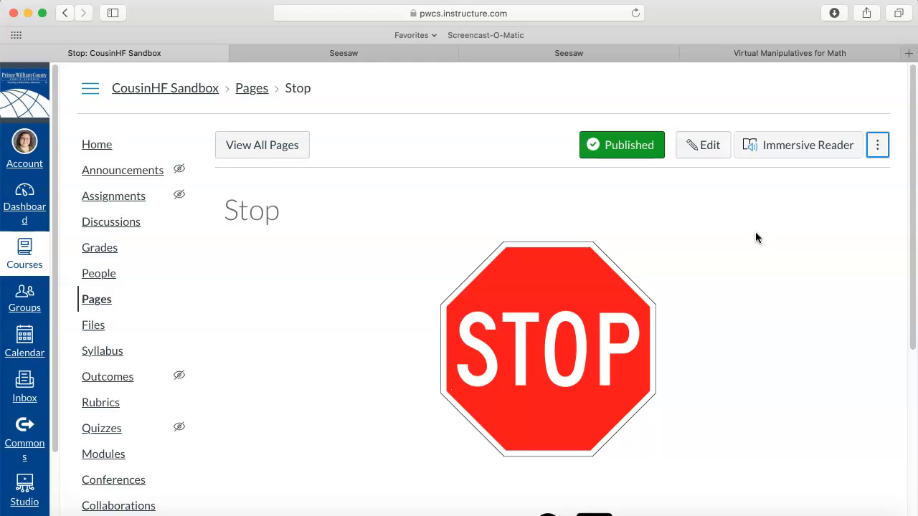
Add a colleague as recipient for sharing the Stop page directly, and close the form without sending
click(885, 149)
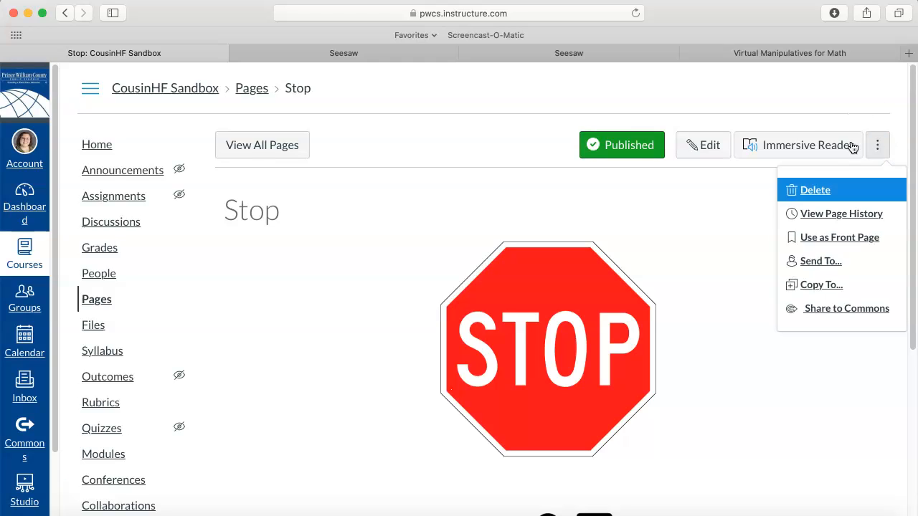
click(824, 261)
click(429, 313)
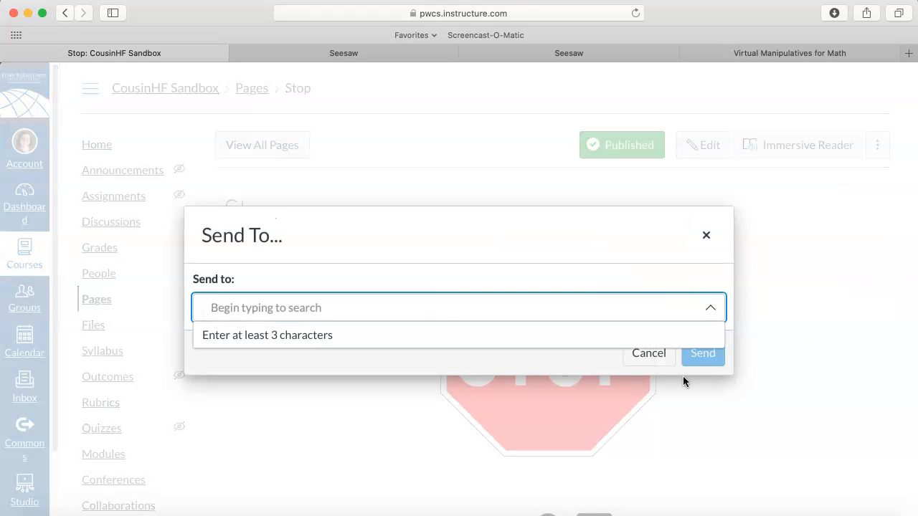
text(barbz)
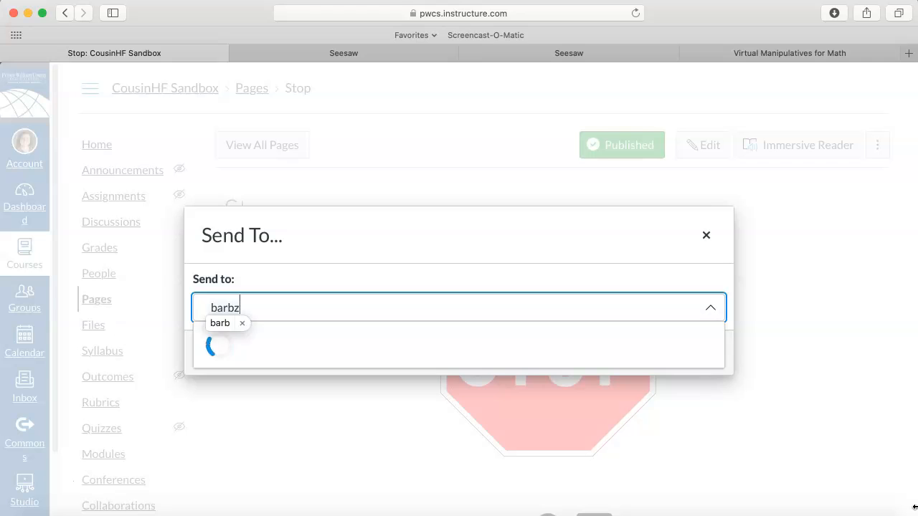
key(BackSpace)
text(azdm)
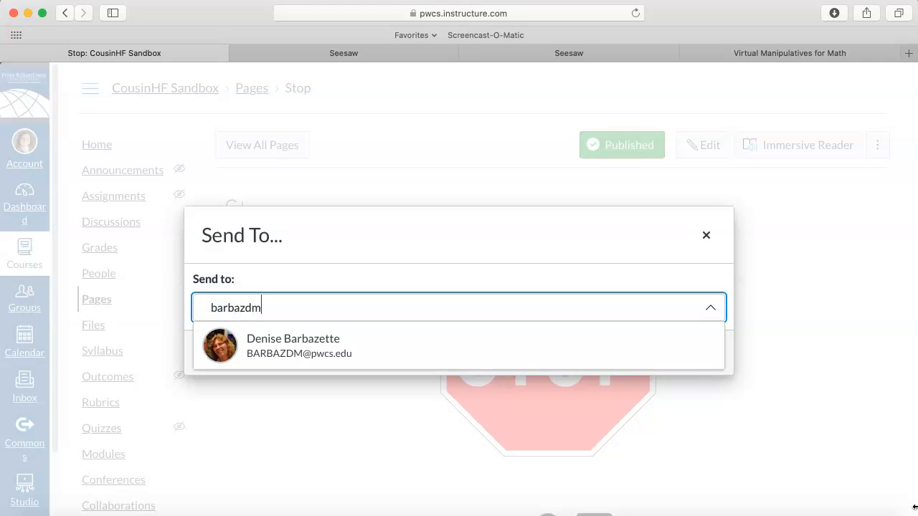
key(Down)
key(Return)
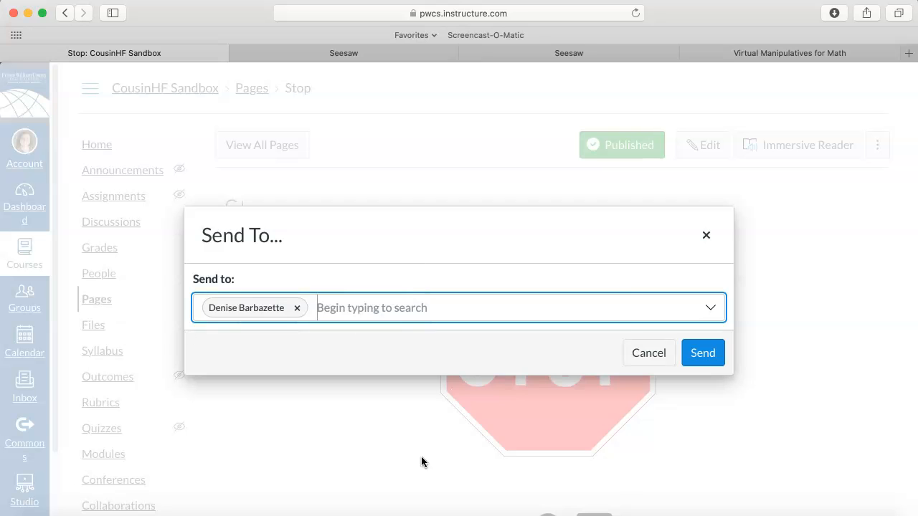
click(707, 234)
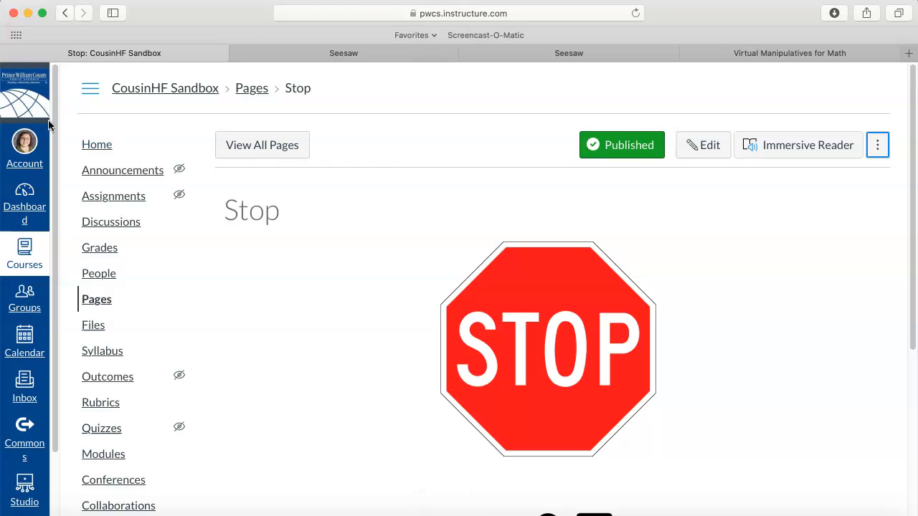
Open the TRES-FirstGradeSandbox course and check its Tuesday, August 25 module for the copied Stop page
click(38, 225)
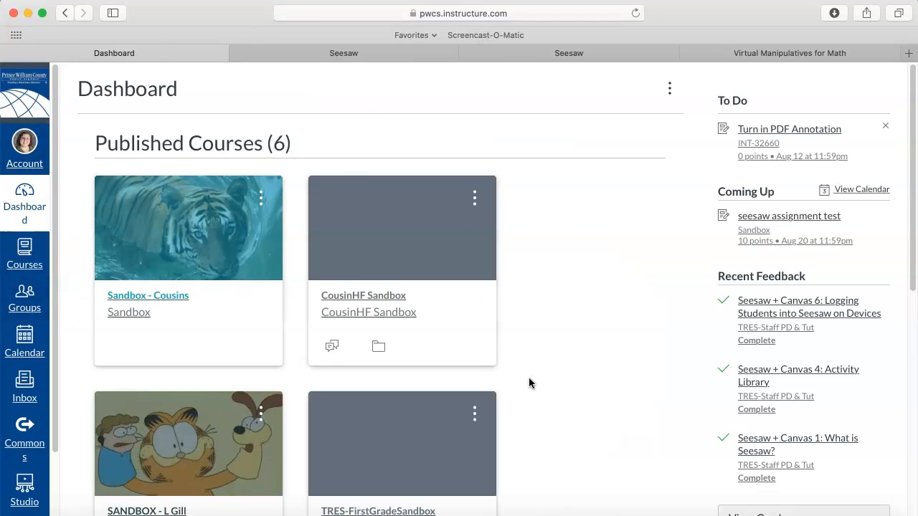
scroll(529, 381, down, 3)
click(395, 461)
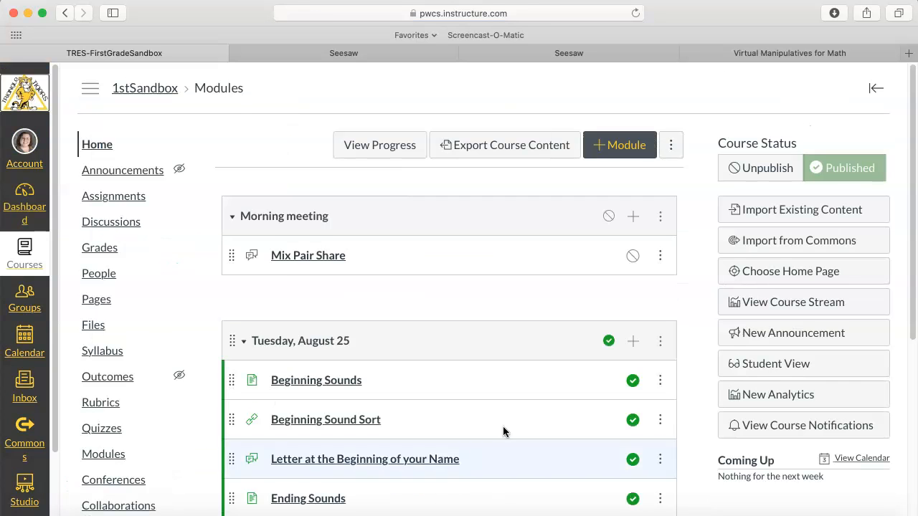
scroll(341, 439, down, 1)
scroll(341, 438, down, 8)
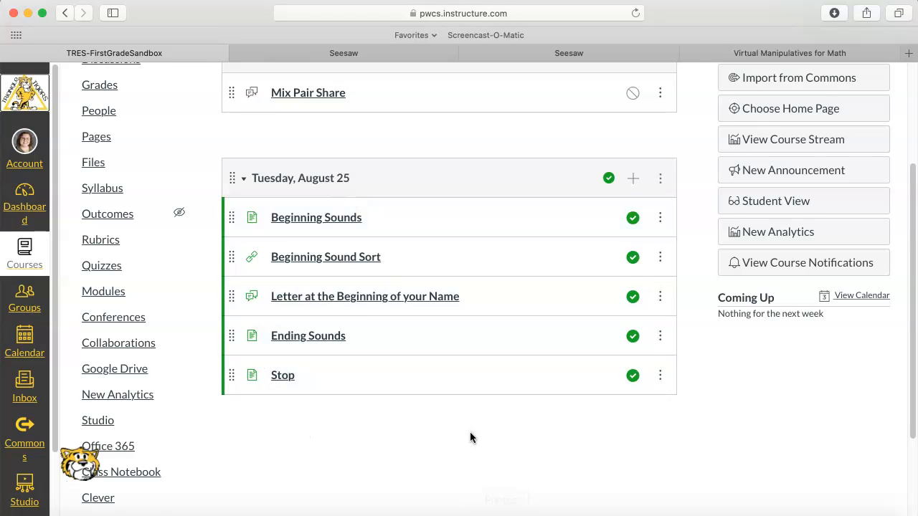
Add a module named "Wednesday, August 26" to the course
scroll(470, 432, up, 9)
click(608, 146)
click(436, 226)
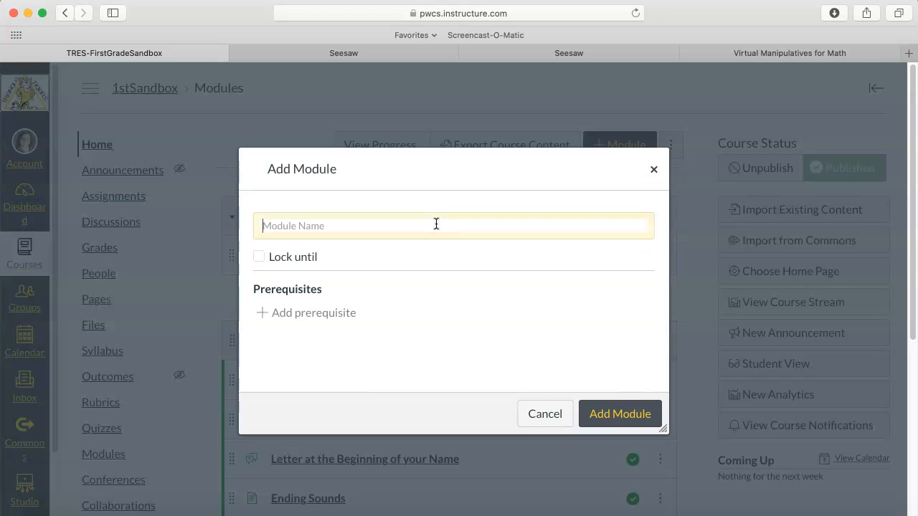
text(Wednesd)
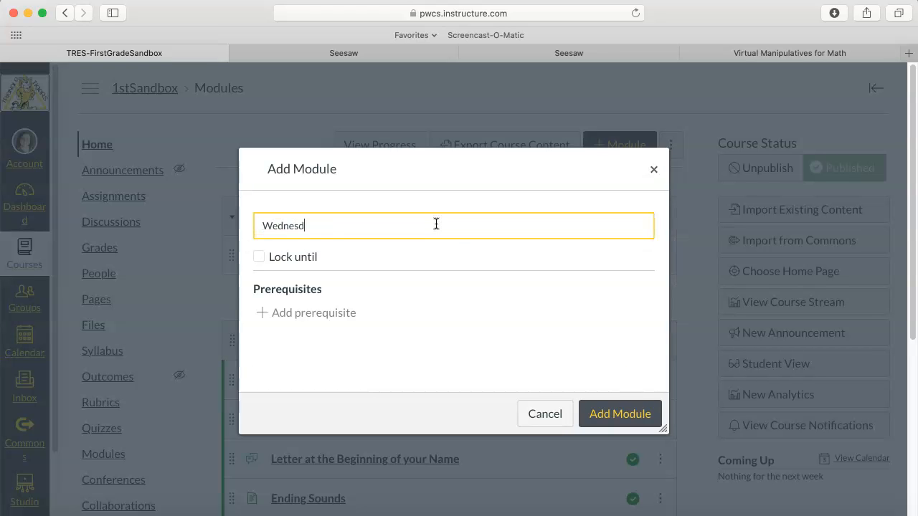
text(ay)
click(638, 418)
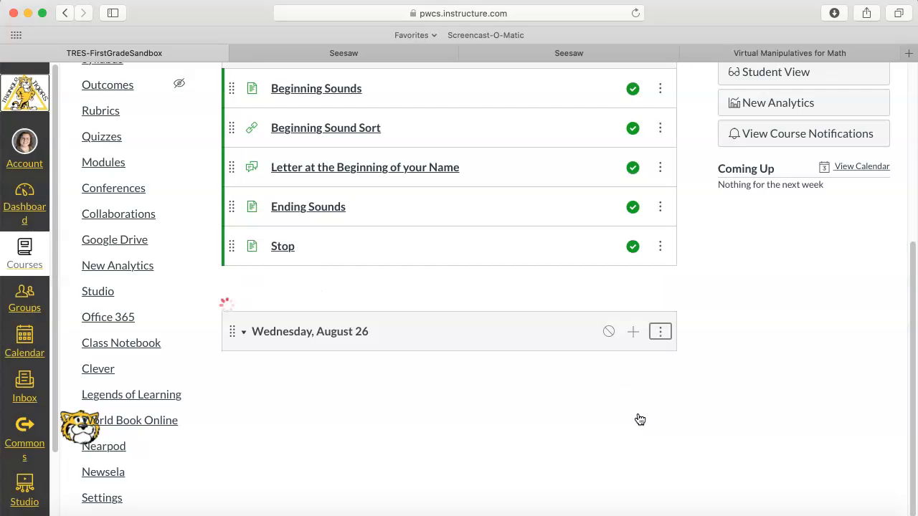
Add a new page named "Beginning Sounds Song" to the Wednesday, August 26 module, without indentation
scroll(566, 441, down, 1)
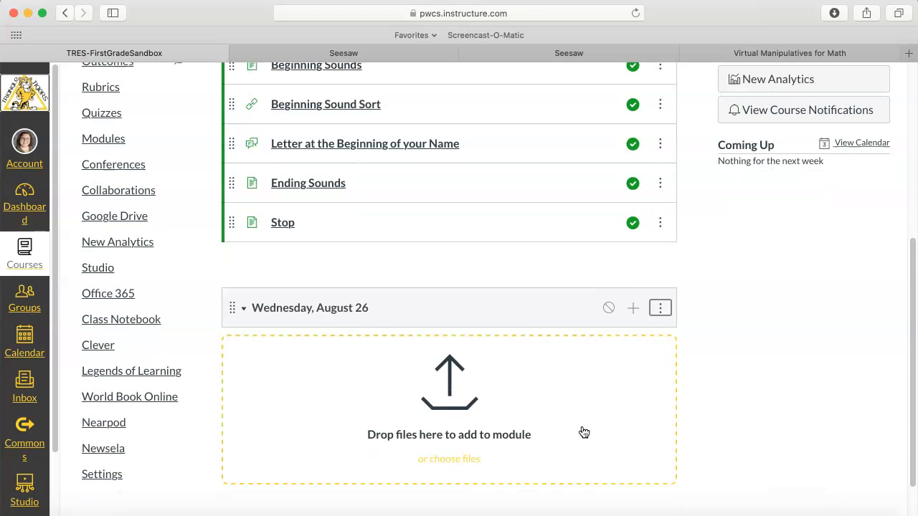
click(631, 310)
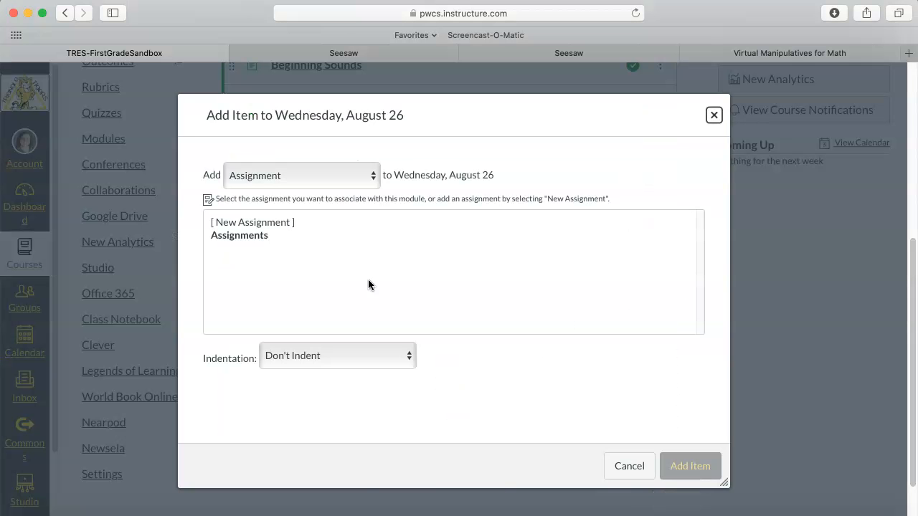
click(352, 181)
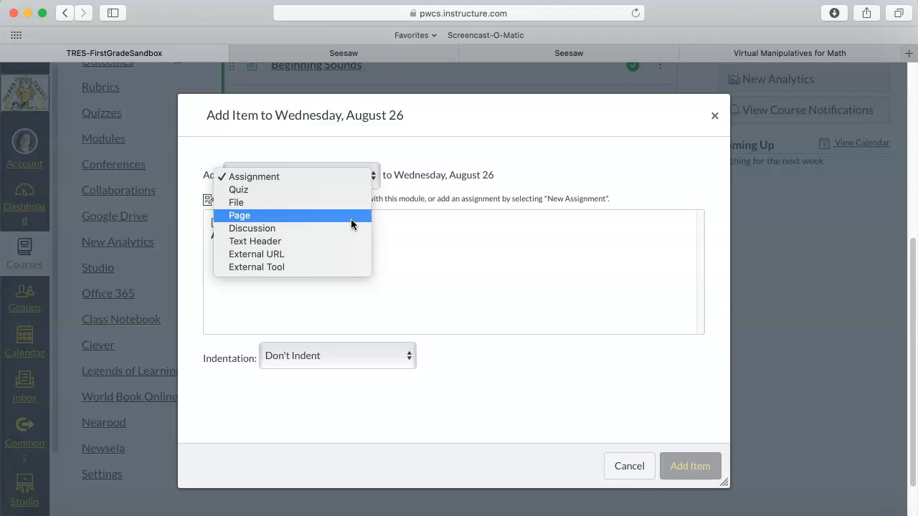
click(350, 218)
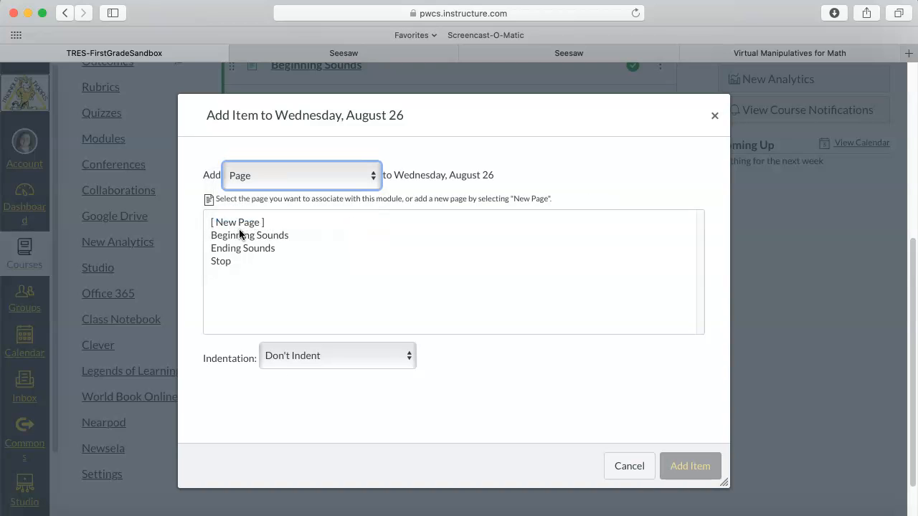
click(239, 227)
click(347, 358)
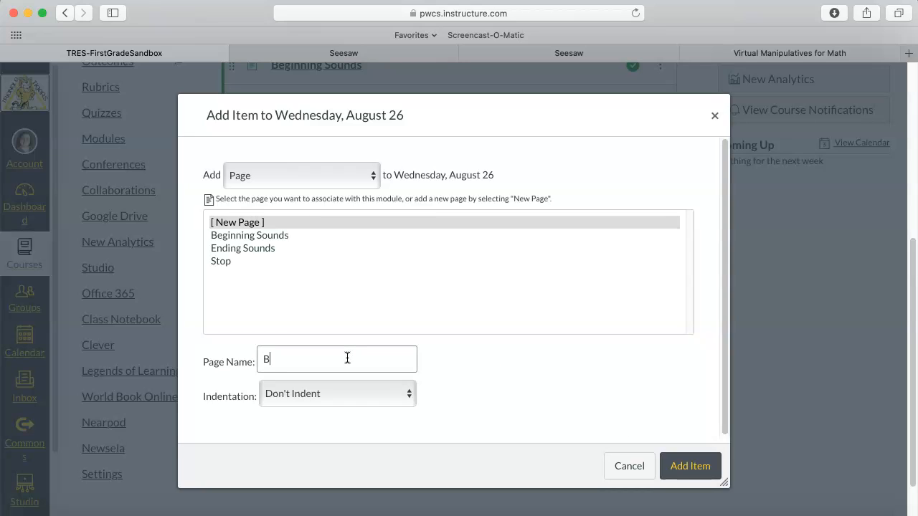
text(Beginning Sounds Song)
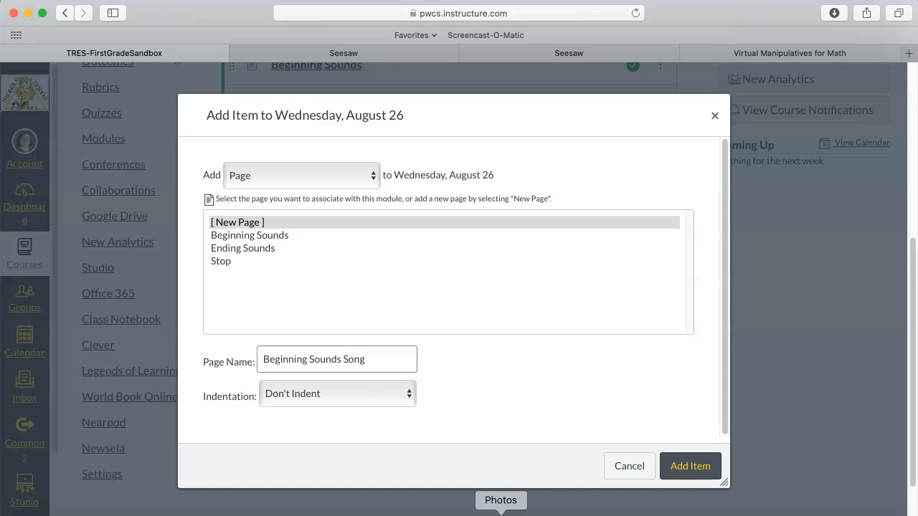
click(689, 466)
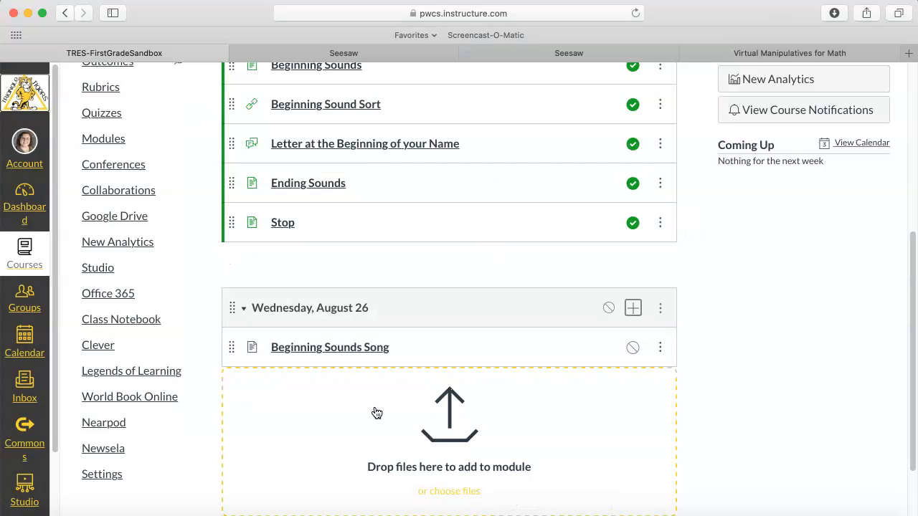
Open the Beginning Sounds Song page for editing and enter the centered heading "Beginning Sounds Song"
click(334, 352)
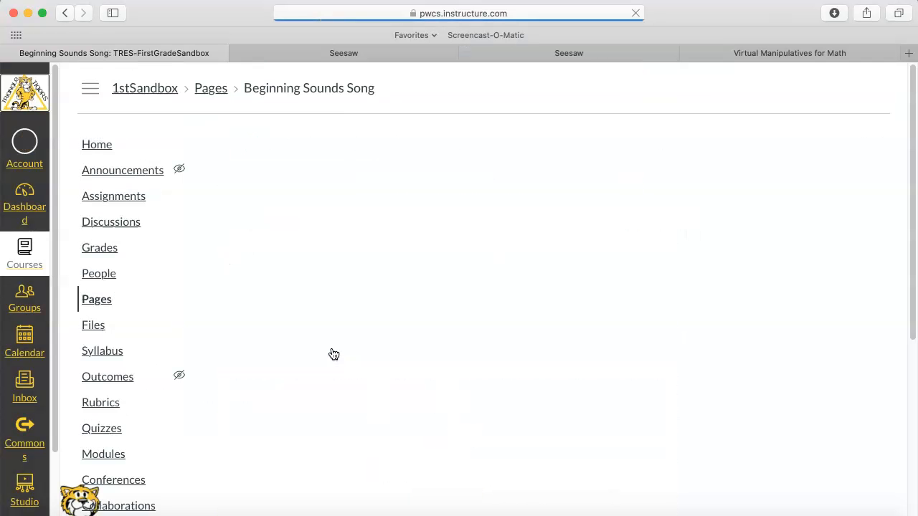
click(702, 152)
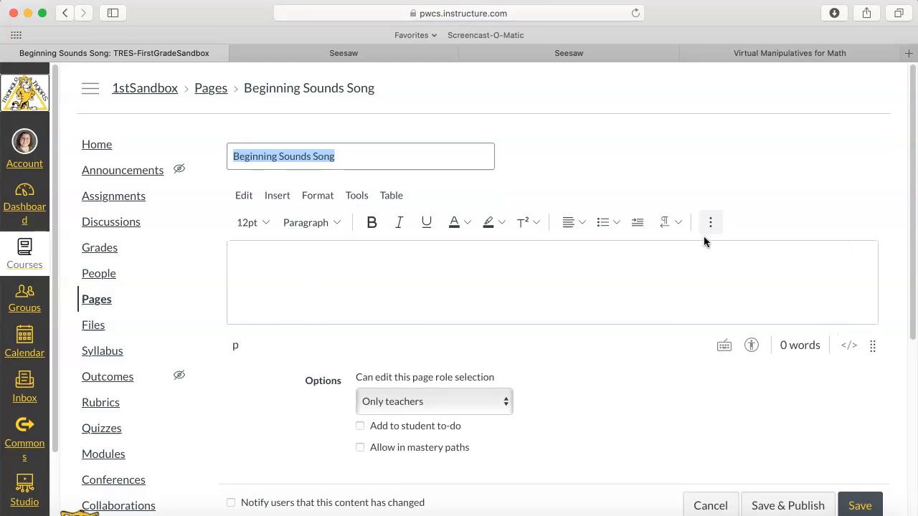
click(581, 222)
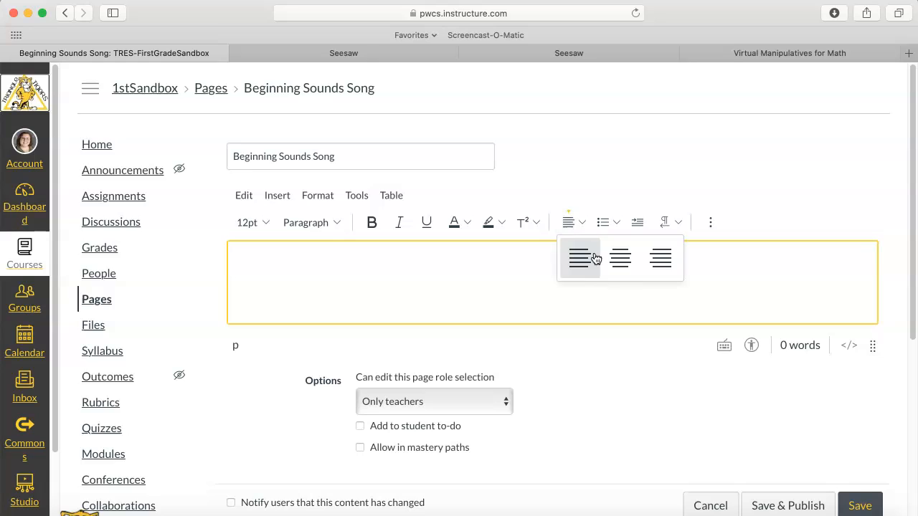
click(613, 263)
text(Beginning Sounds Song)
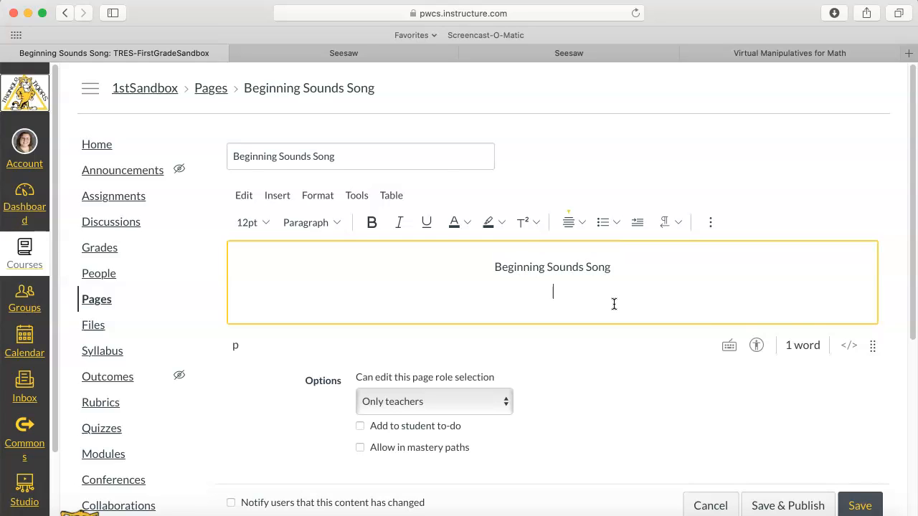
Below the heading, add the left-aligned line "Sing along with Jack Hartmann and practice your beginning sounds!" followed by an empty line
click(573, 222)
text(Sing along with Ja)
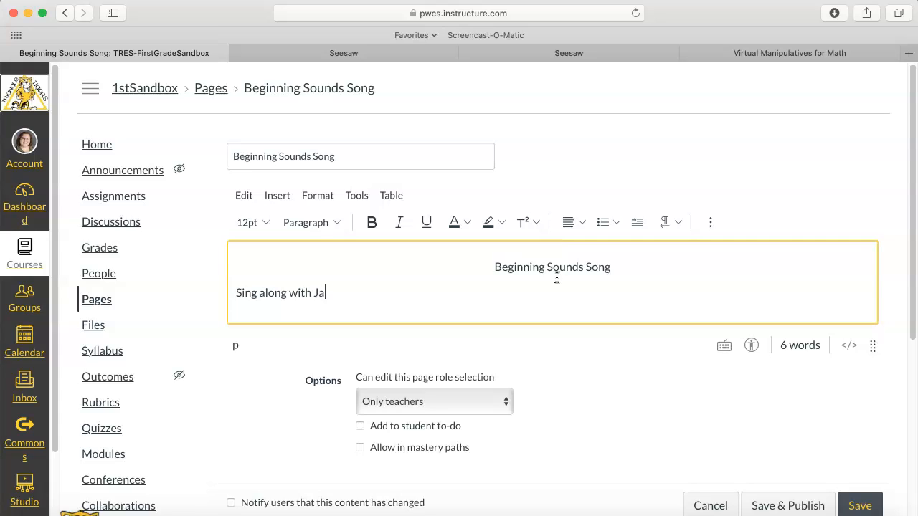
text(ck Hartmann and practice your beginning sounds!)
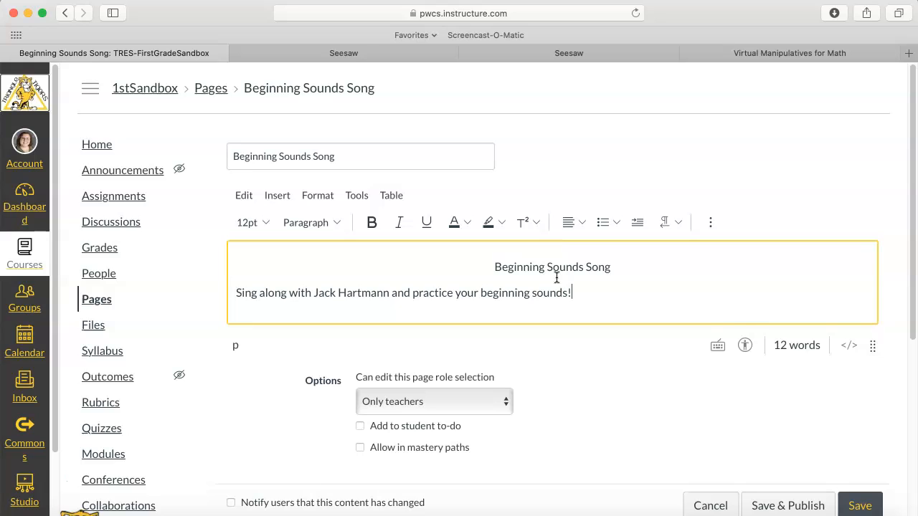
key(Return)
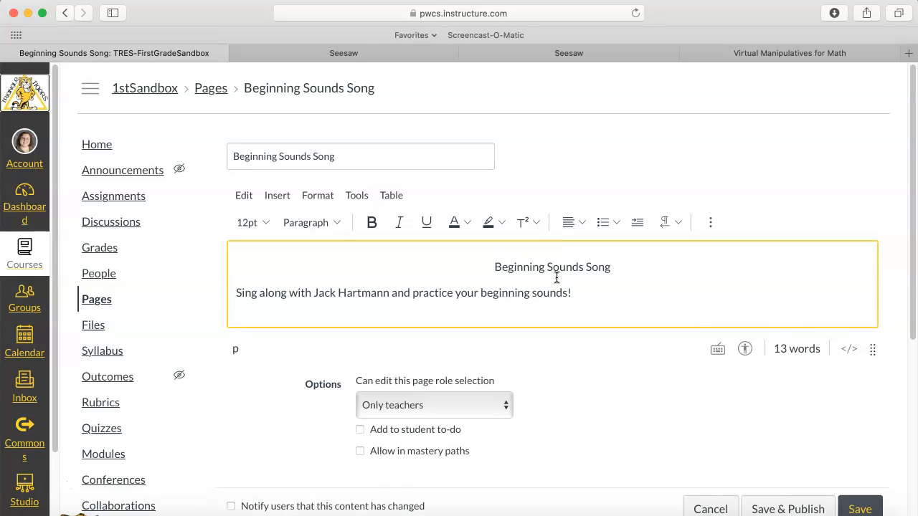
Embed the Beginning Sounds video from the Canvas Studio library below the text, with Allow Comments turned off
click(709, 221)
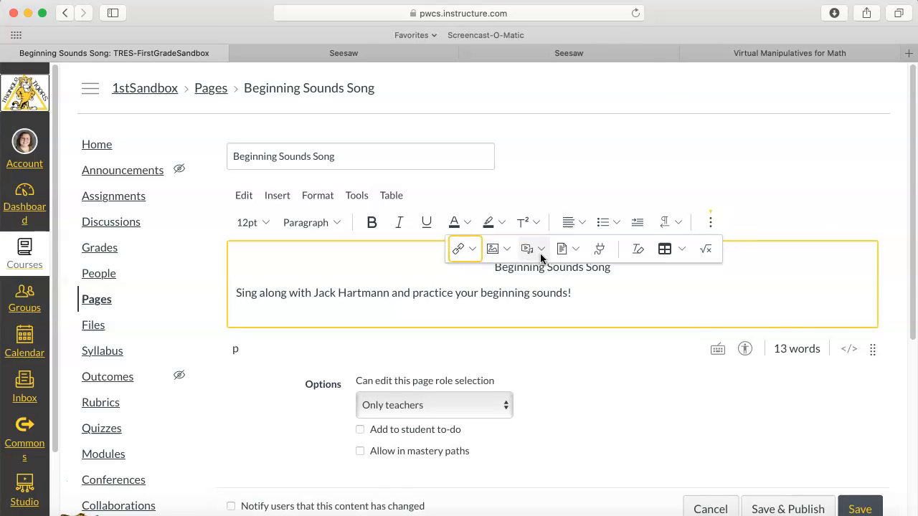
click(595, 249)
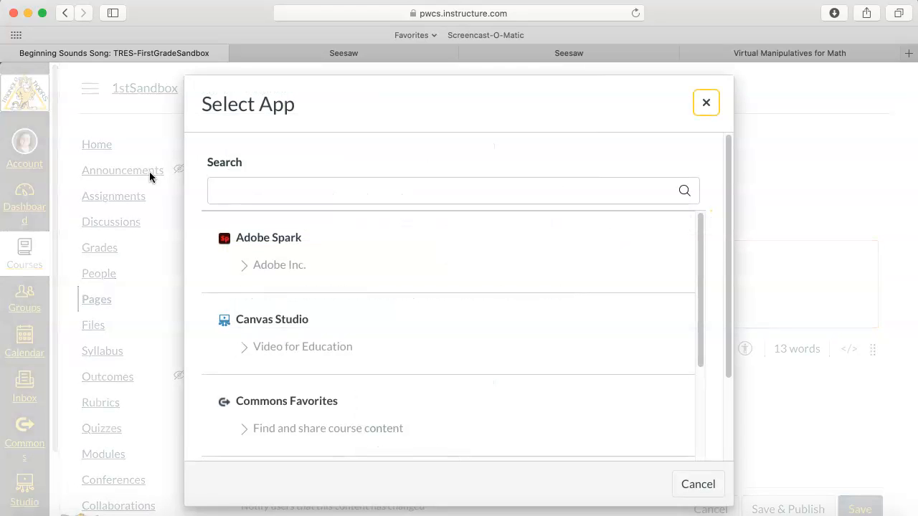
click(269, 319)
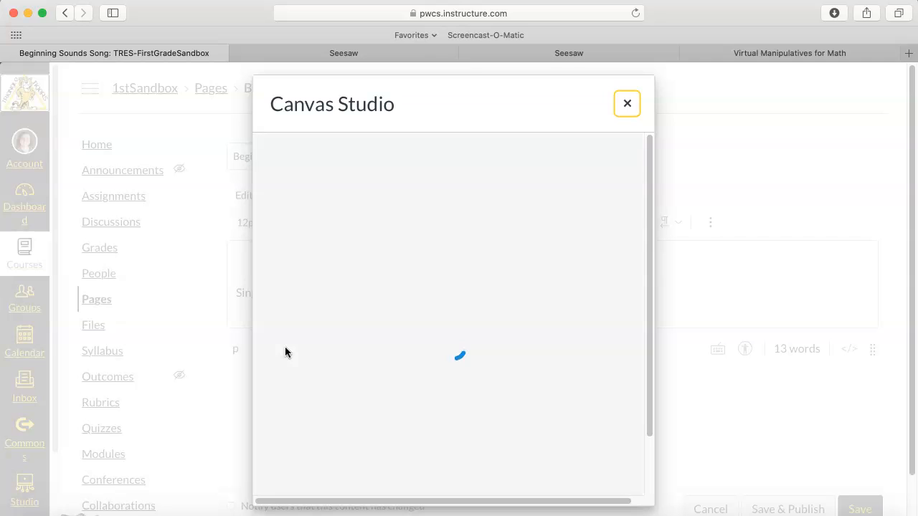
mouse_move(534, 364)
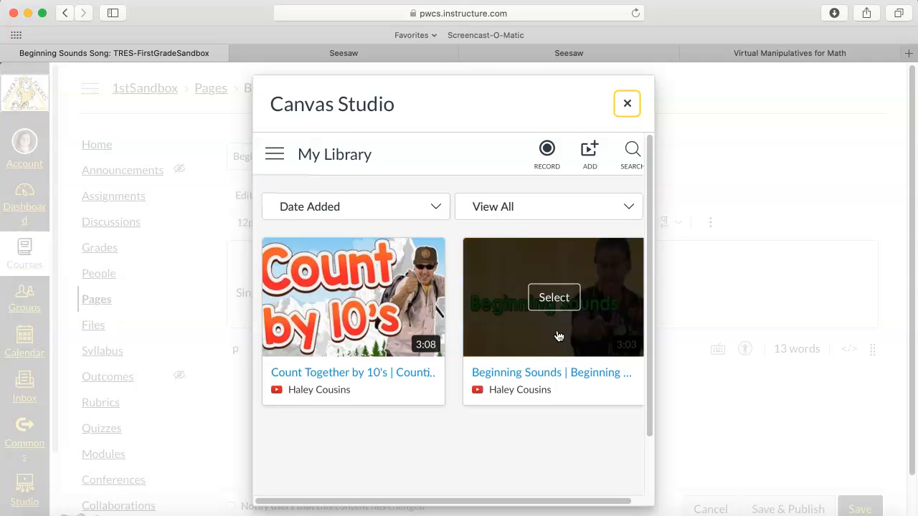
click(550, 302)
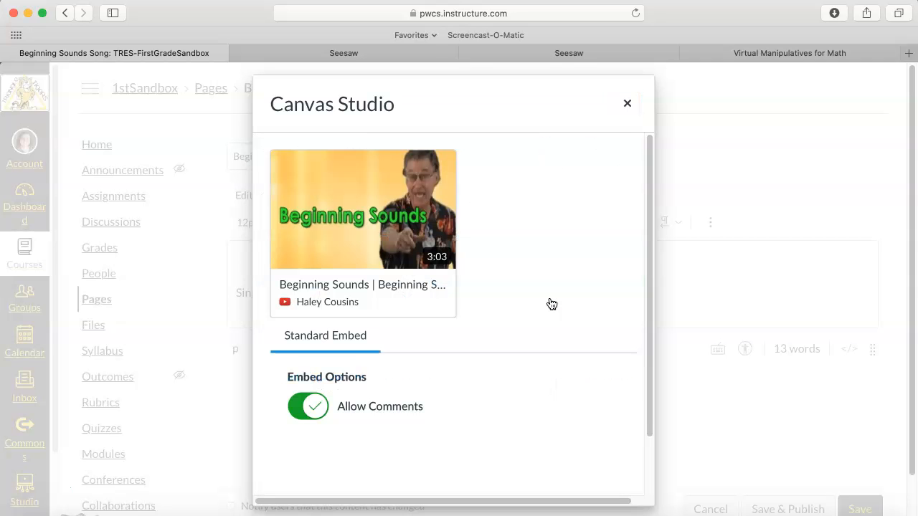
click(299, 420)
scroll(567, 404, down, 3)
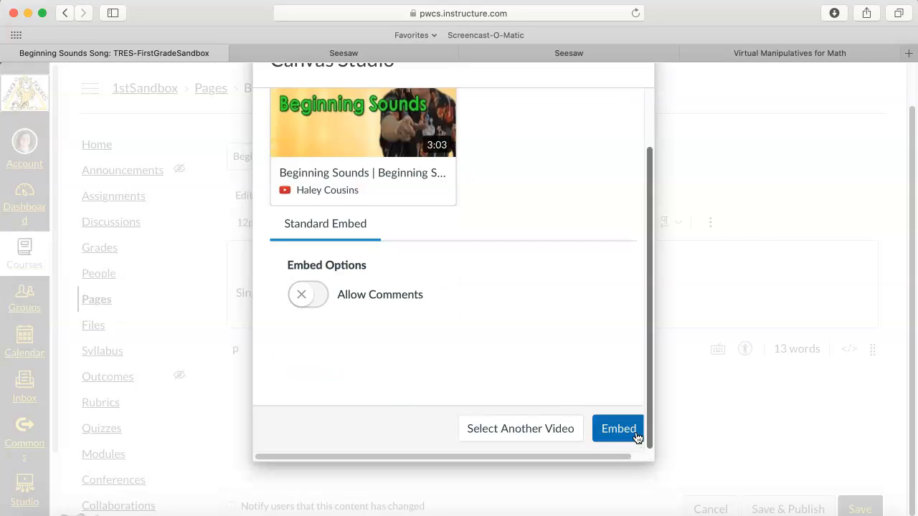
click(618, 428)
Center the embedded Beginning Sounds video on the page
scroll(373, 450, down, 3)
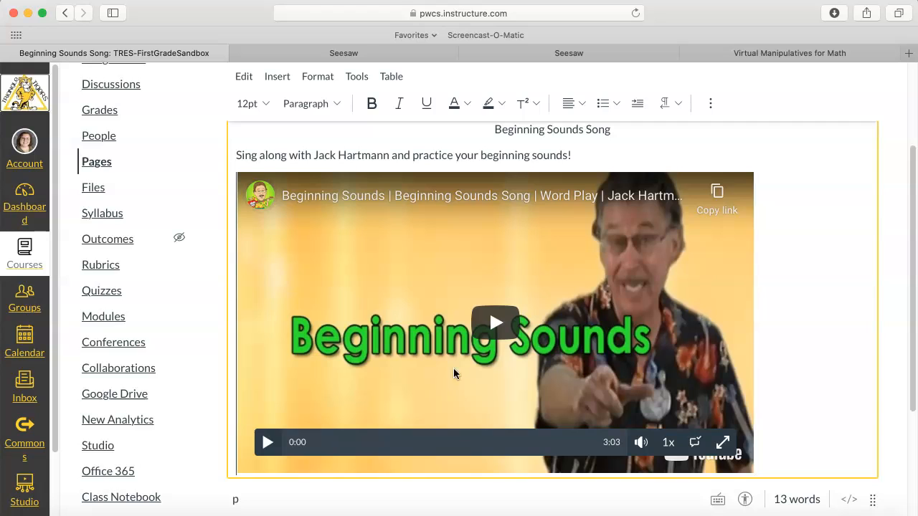
click(580, 107)
click(618, 138)
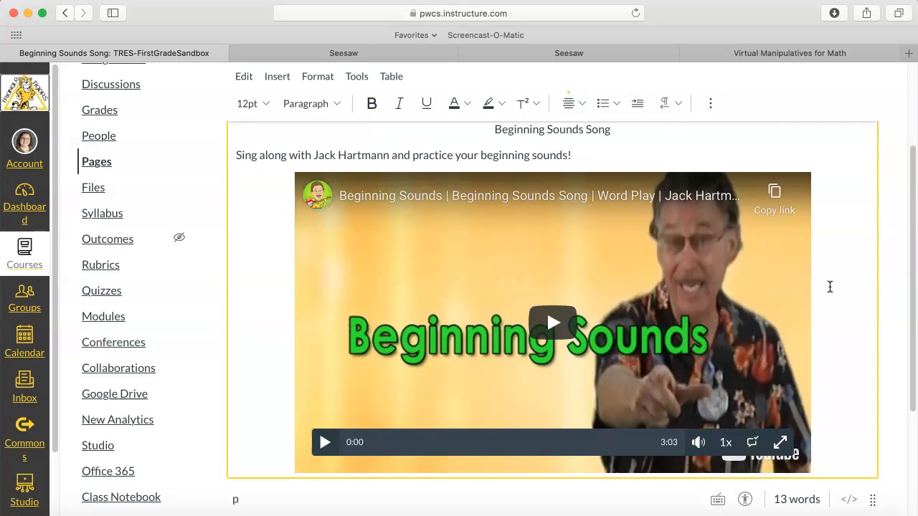
Format the "Beginning Sounds Song" heading in the page body as bold with a 36pt font size
scroll(522, 239, up, 3)
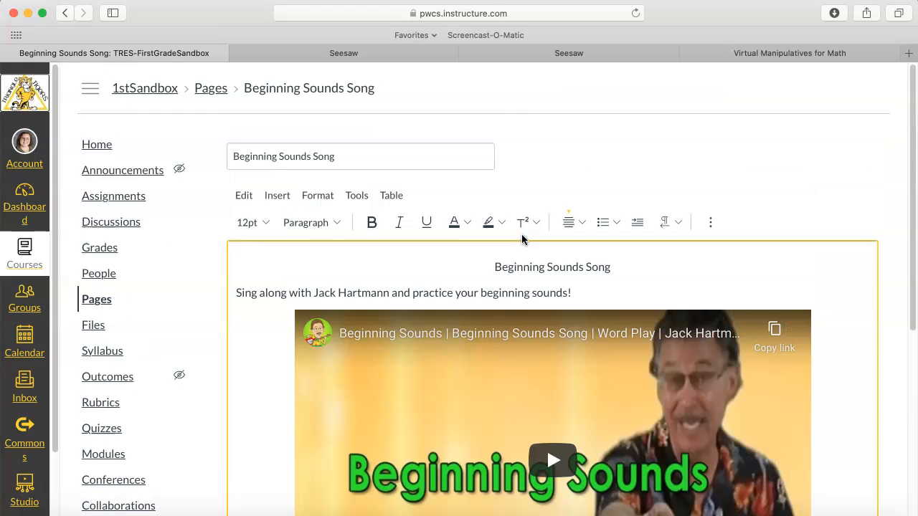
drag(633, 266, 486, 266)
click(378, 226)
click(264, 228)
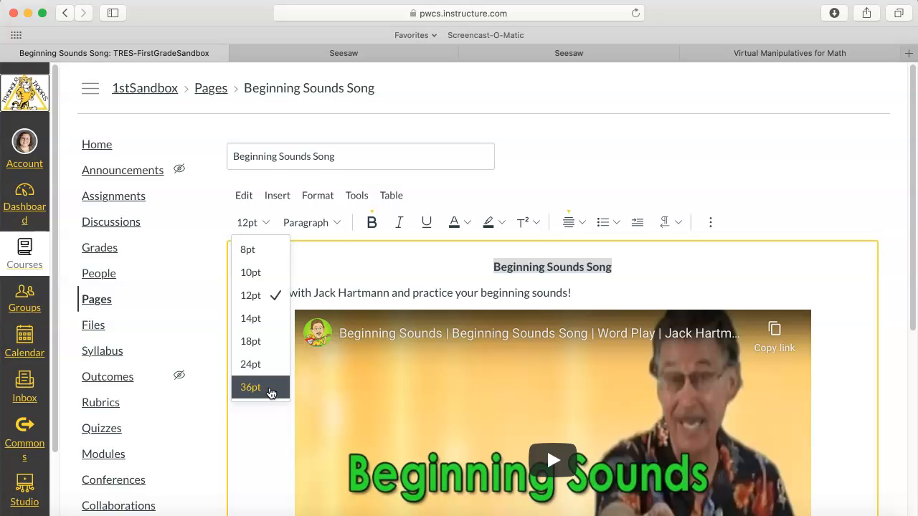
click(284, 388)
click(832, 295)
Review the finished Beginning Sounds Song page, then save and publish it
scroll(832, 292, down, 6)
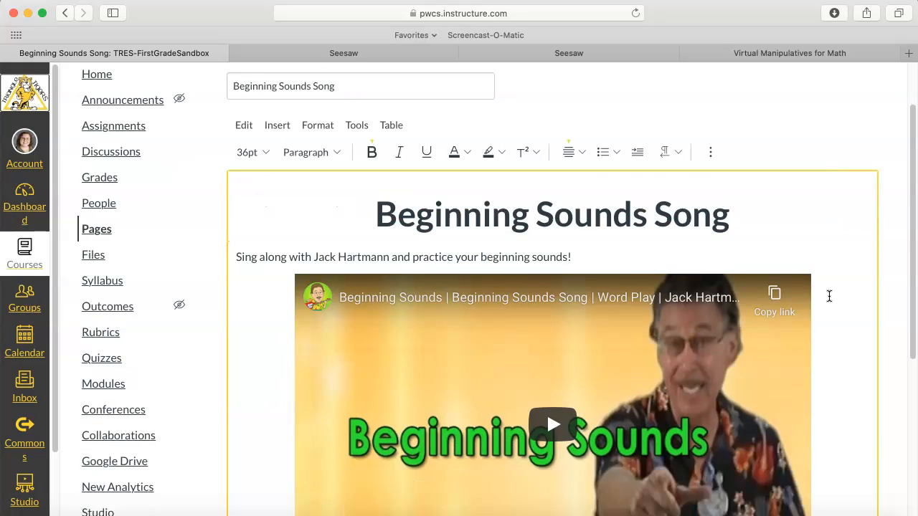
scroll(833, 290, up, 4)
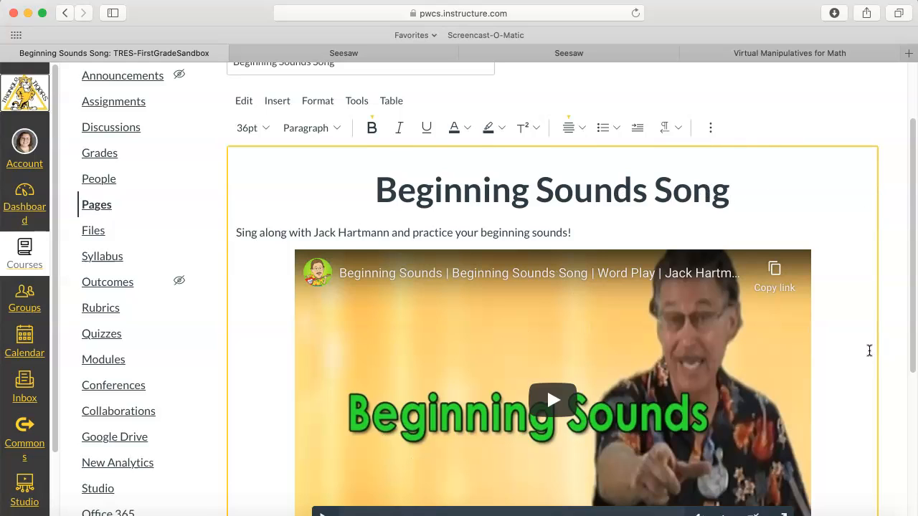
scroll(828, 391, down, 5)
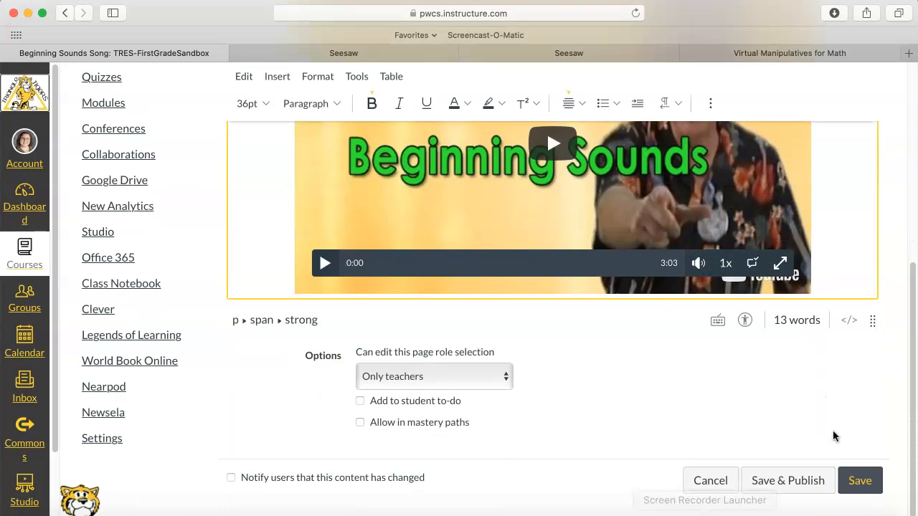
click(769, 482)
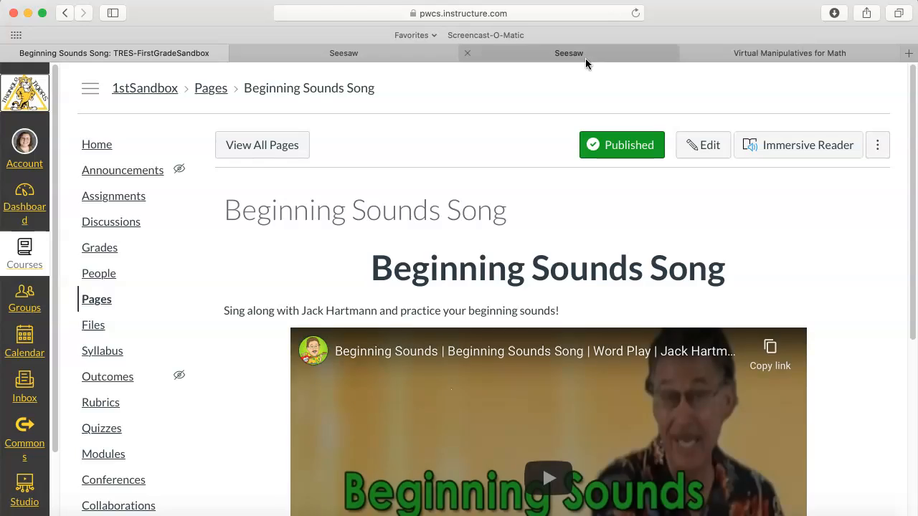
Switch to the Seesaw class activities and copy the student link for the Beginning Sound Sort activity
click(583, 53)
click(262, 117)
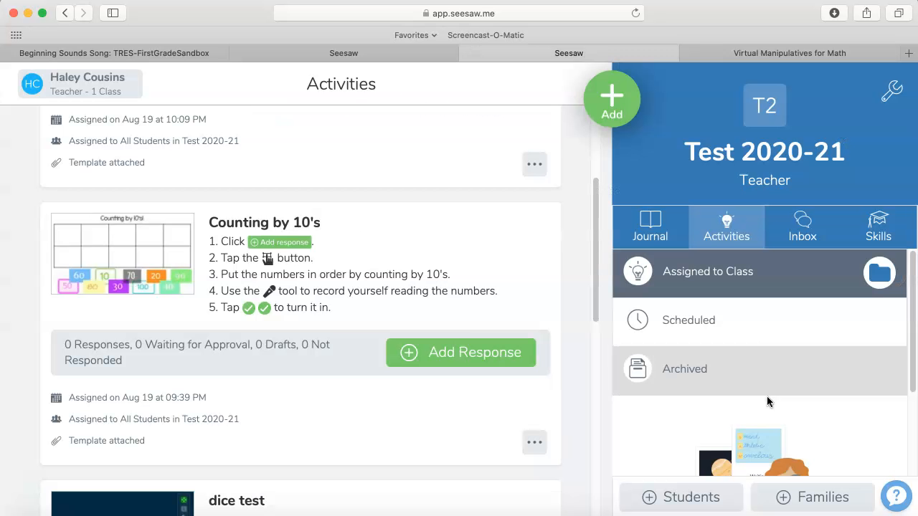
scroll(369, 267, up, 5)
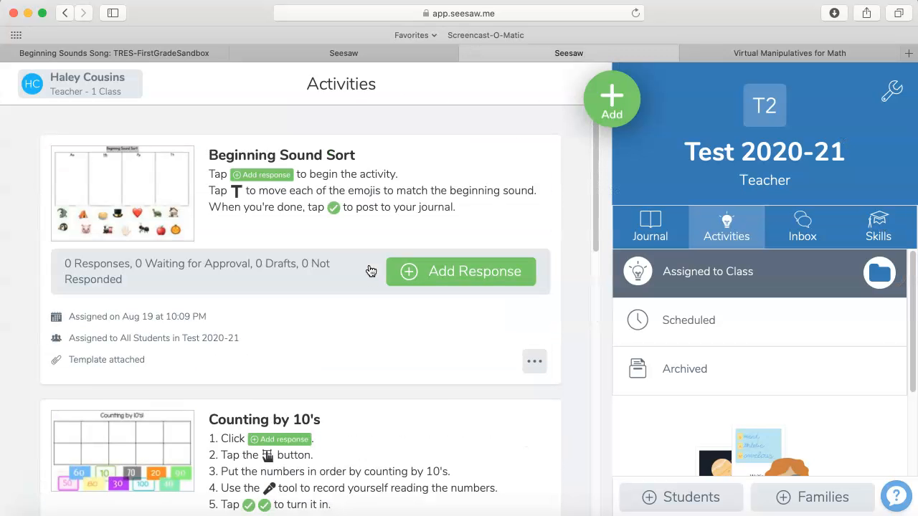
click(535, 363)
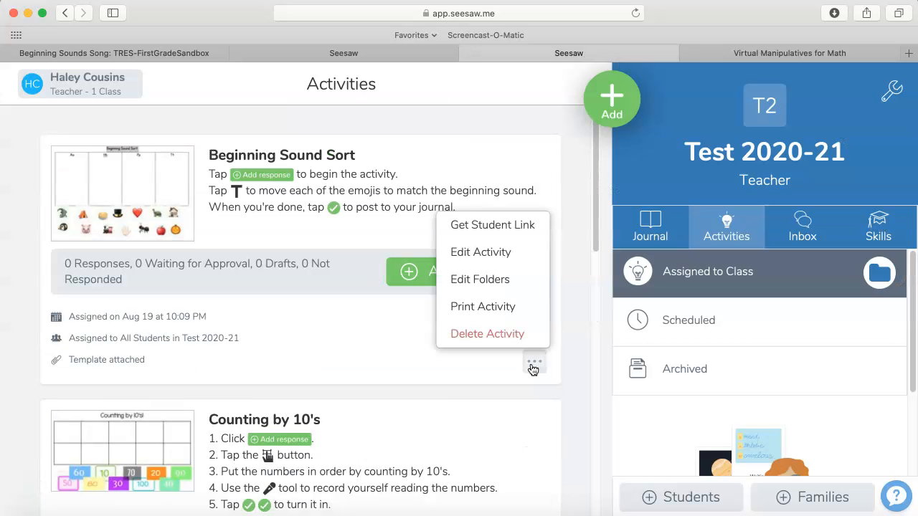
click(496, 232)
click(649, 259)
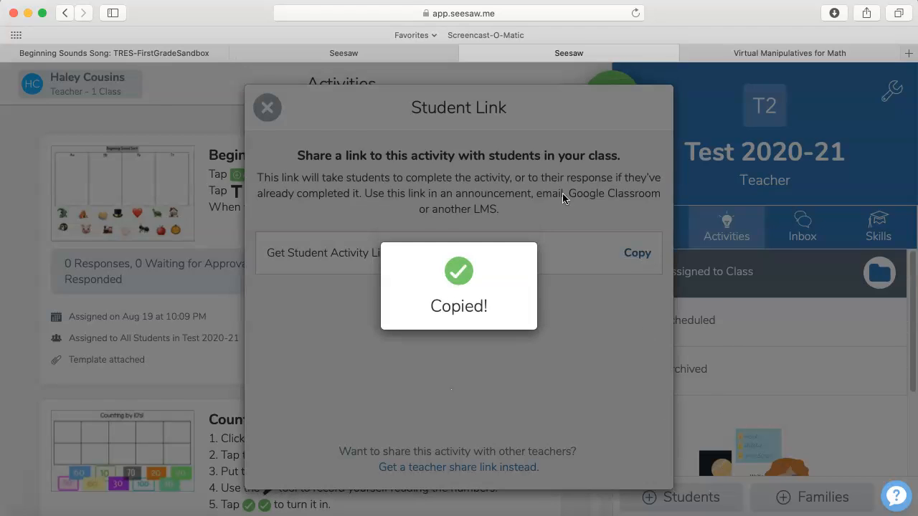
Switch back to the Canvas course and open its modules list at the Wednesday, August 26 module
click(179, 57)
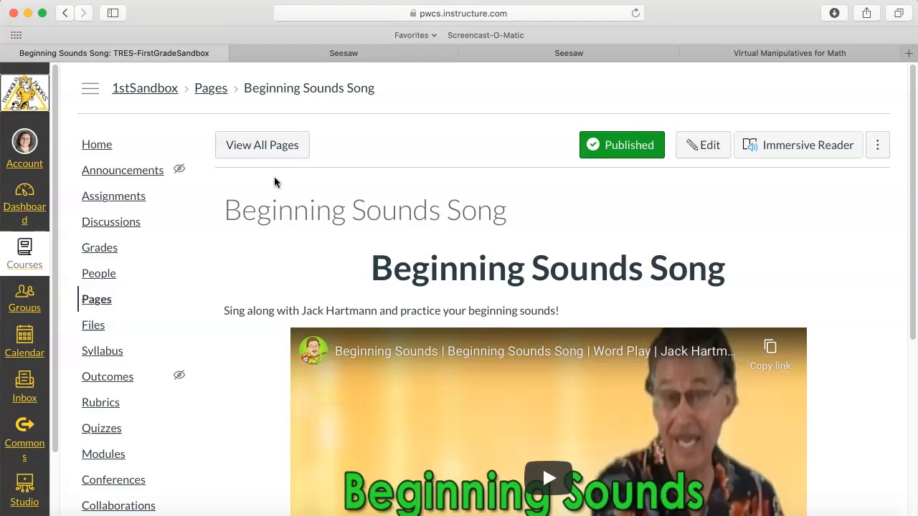
click(115, 456)
scroll(519, 373, down, 5)
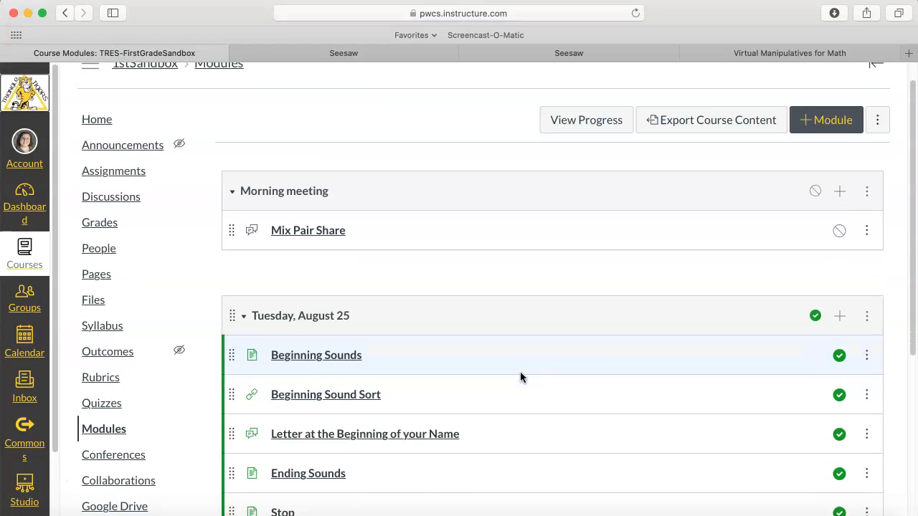
scroll(520, 371, down, 1)
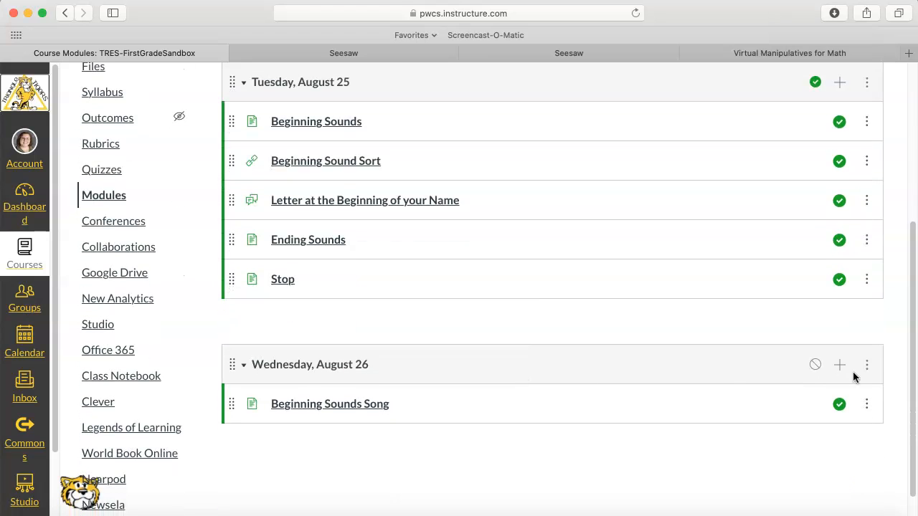
Create an External URL item for the Wednesday, August 26 module and paste the copied Seesaw activity link as its URL
click(839, 367)
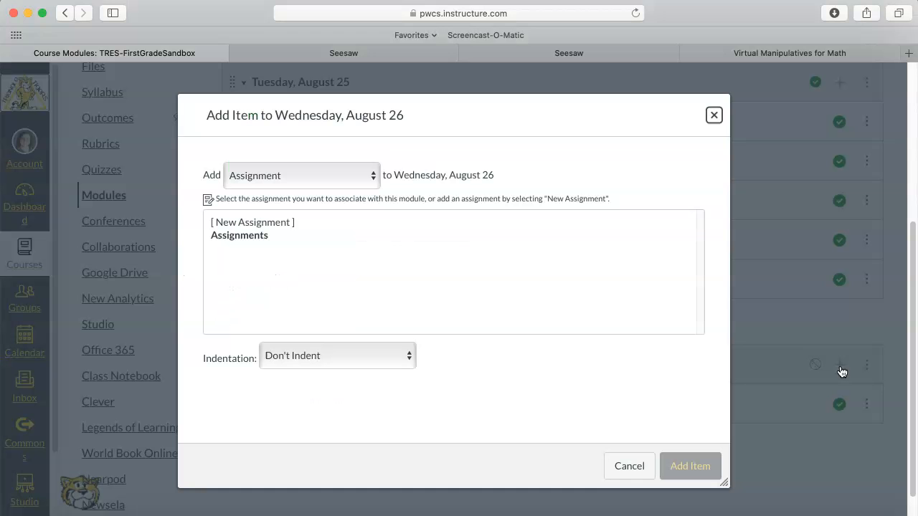
click(367, 174)
click(340, 256)
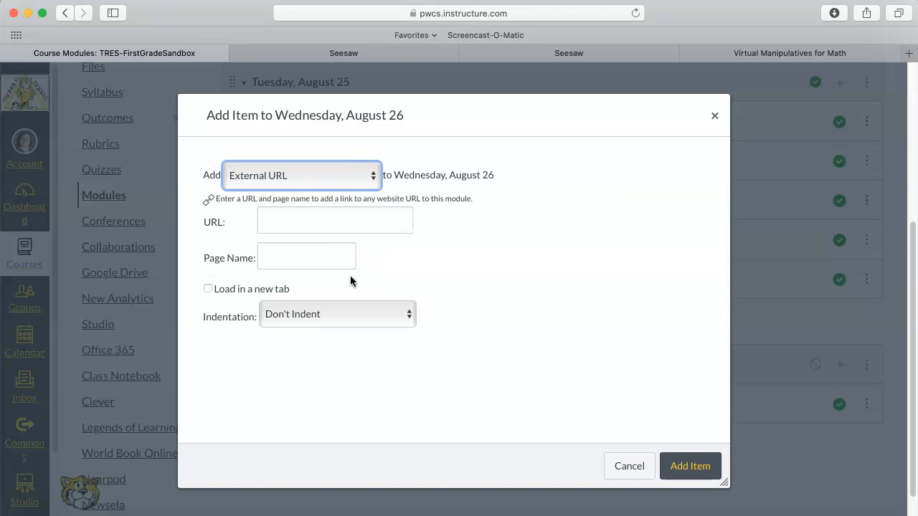
right_click(366, 228)
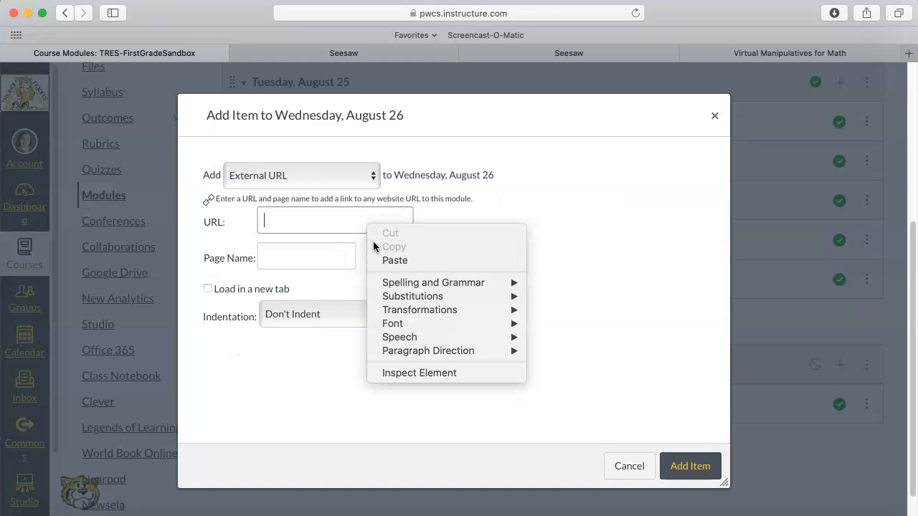
click(414, 264)
Name the link item "Beginning Sounds Sort", add it to the Wednesday, August 26 module, and publish it
click(337, 259)
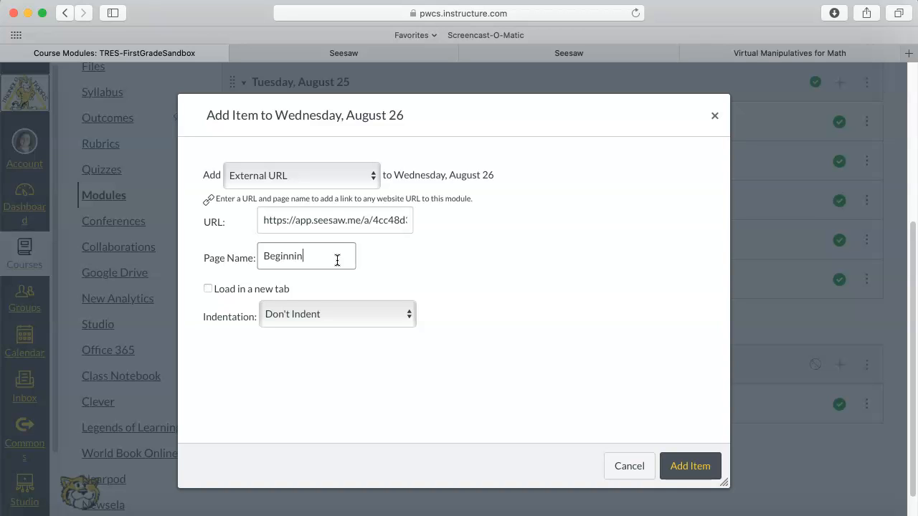
text(Beginning Sounds Sorrt)
key(BackSpace)
key(BackSpace)
key(BackSpace)
text(rt)
click(676, 465)
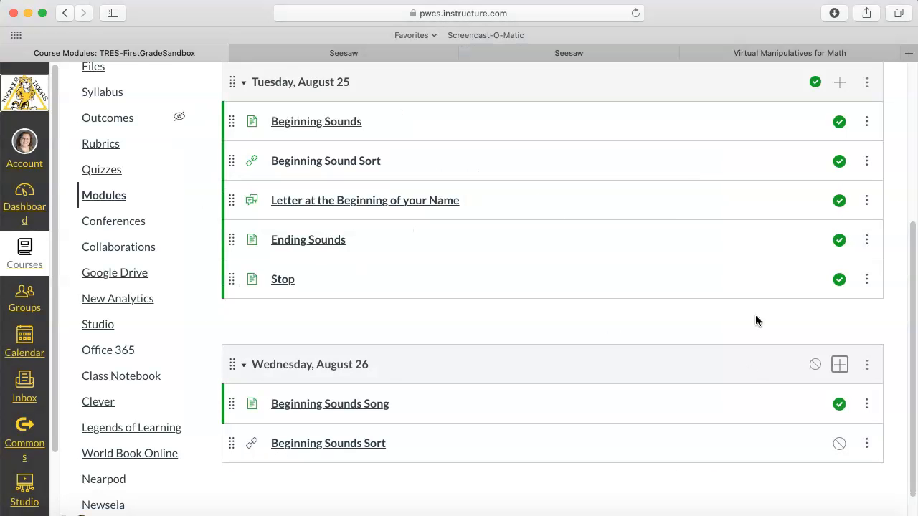
click(839, 444)
Add a new page named "Letter at the Beginning of your Name" to the Wednesday, August 26 module
click(839, 367)
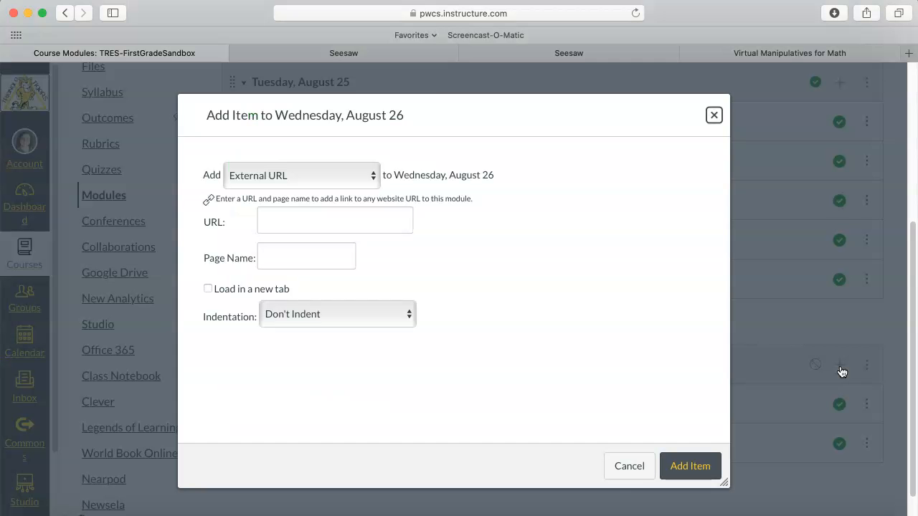
click(305, 177)
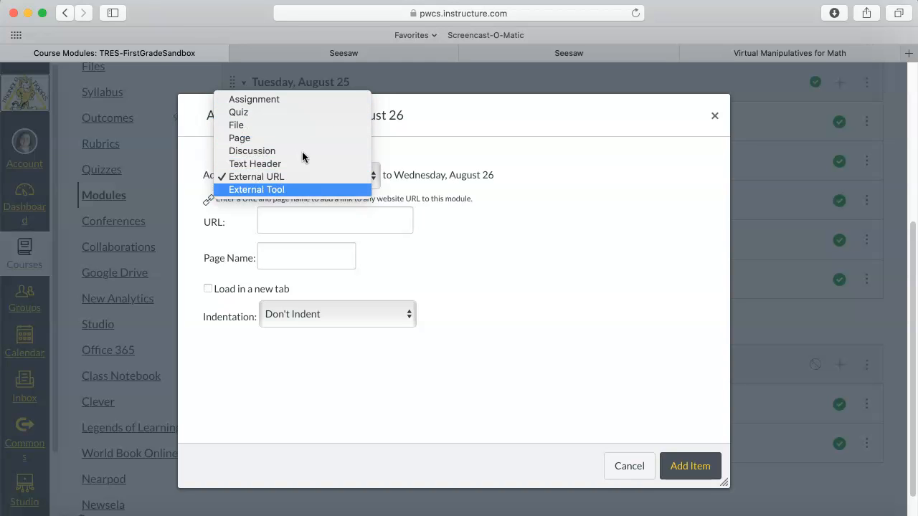
click(300, 141)
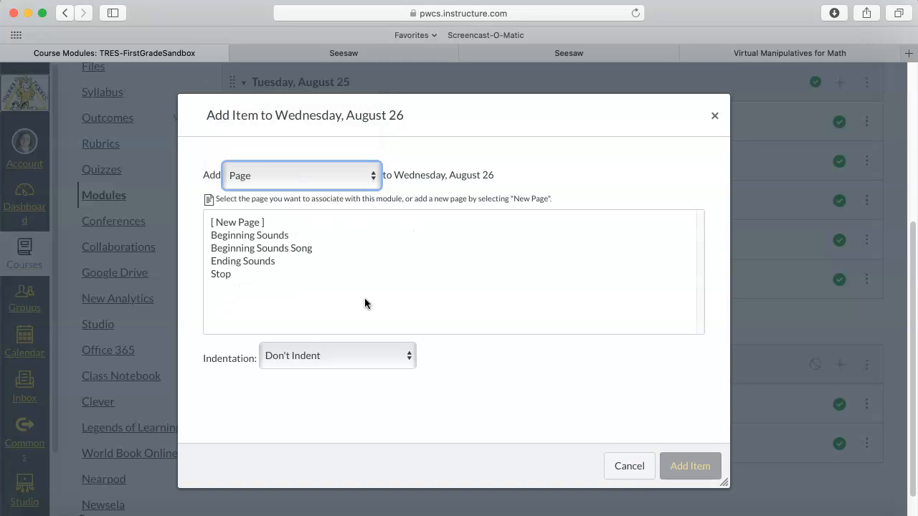
click(215, 222)
click(337, 362)
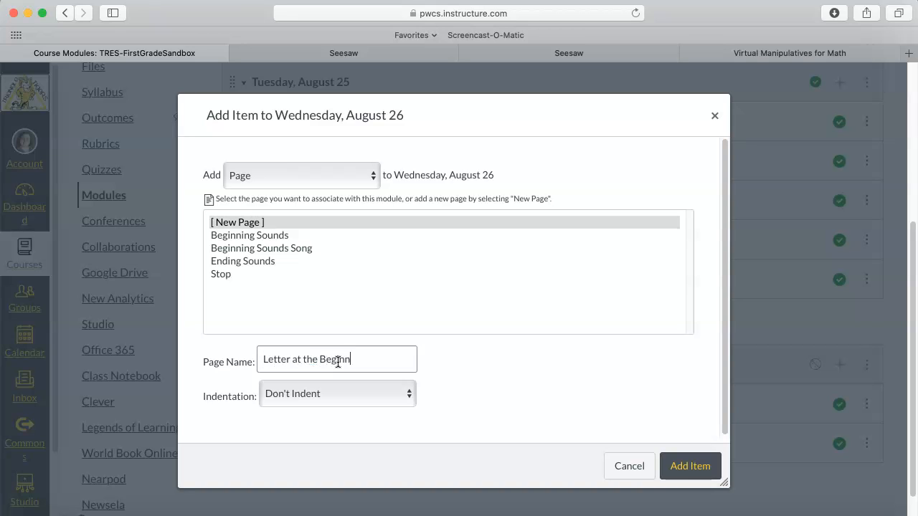
text(ame)
click(707, 466)
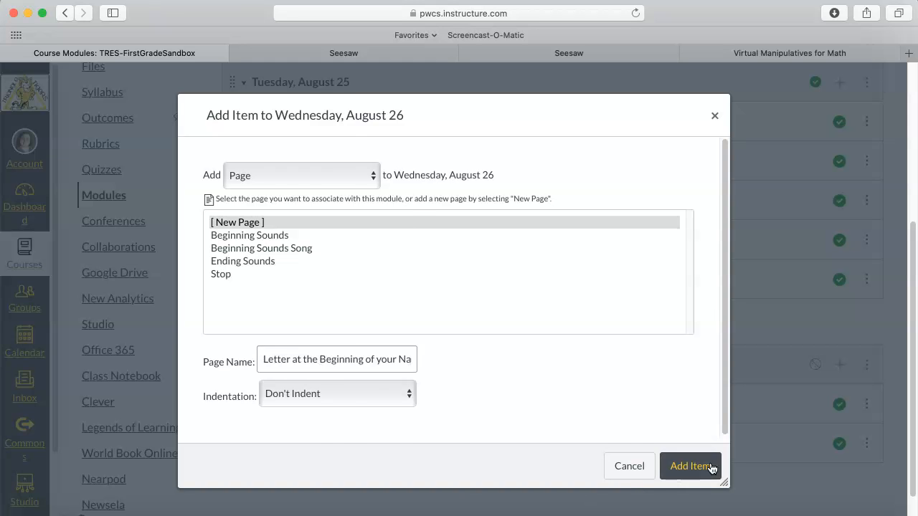
Open the new page for editing and enter the centred text "What is the first letter of your name? What is that letter's sound?"
scroll(465, 459, down, 1)
click(402, 460)
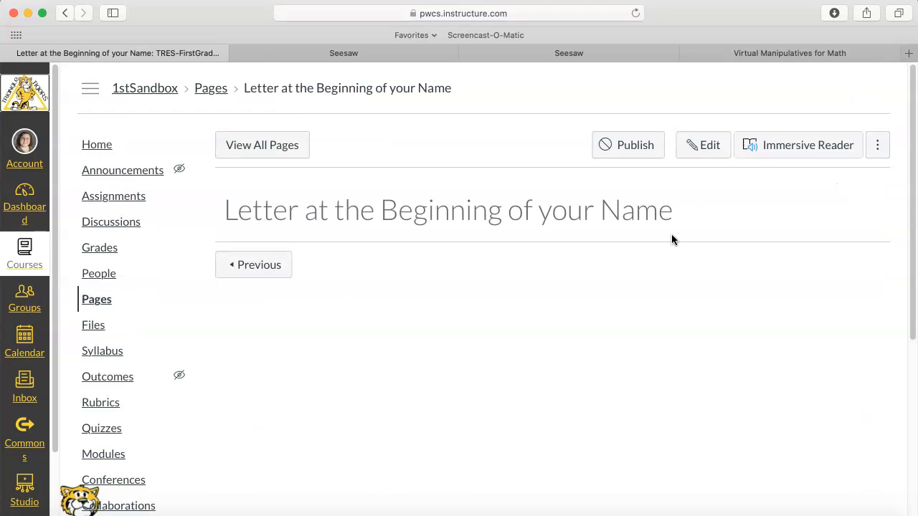
click(696, 146)
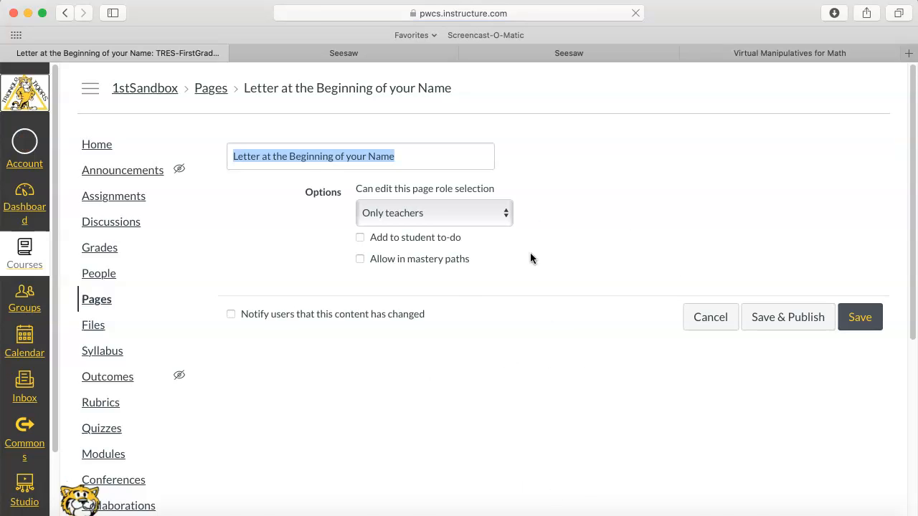
click(581, 265)
click(577, 222)
click(617, 267)
text(What is the )
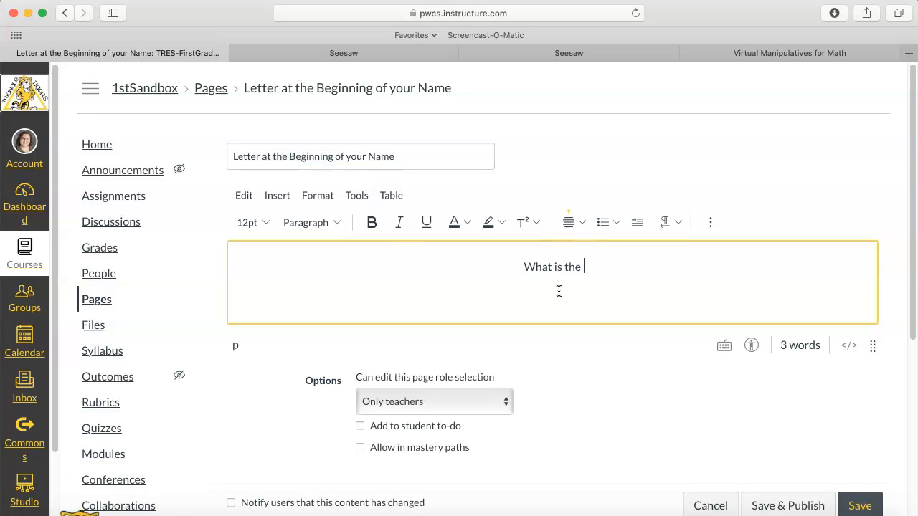
text(first letter )
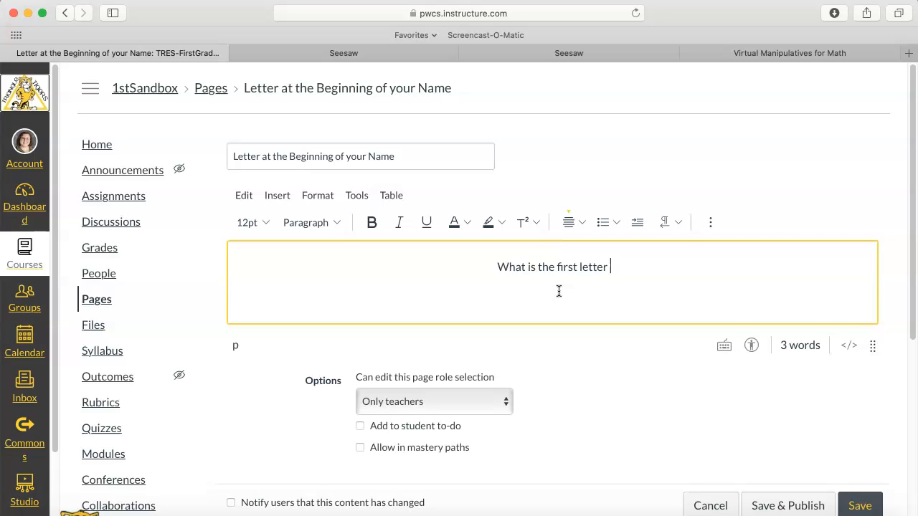
text(of your name? )
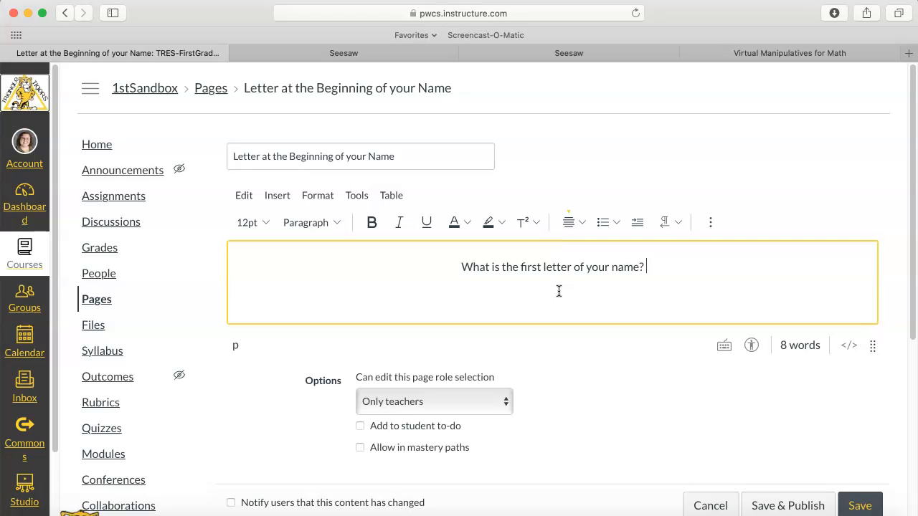
text(What is that letter's sound)
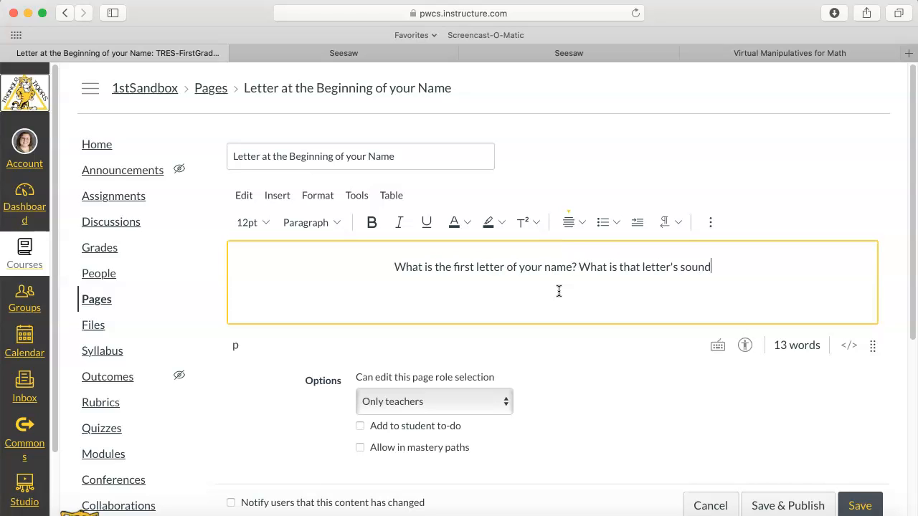
text(?)
Make the two questions bold and set their font size to 36pt
drag(726, 266, 338, 270)
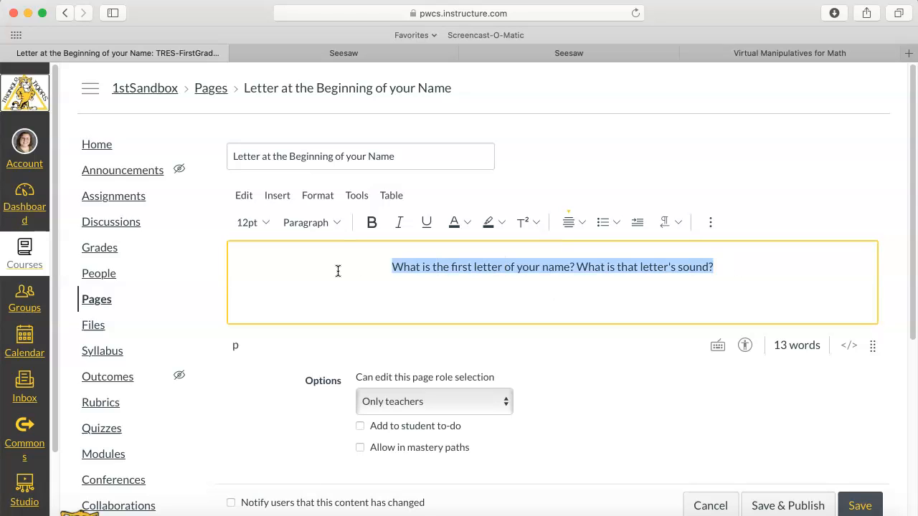
click(375, 229)
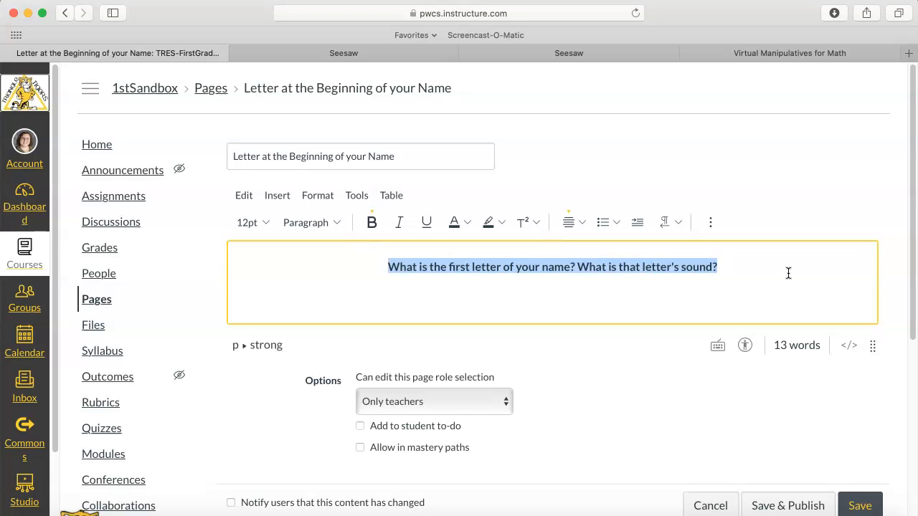
click(252, 227)
click(266, 364)
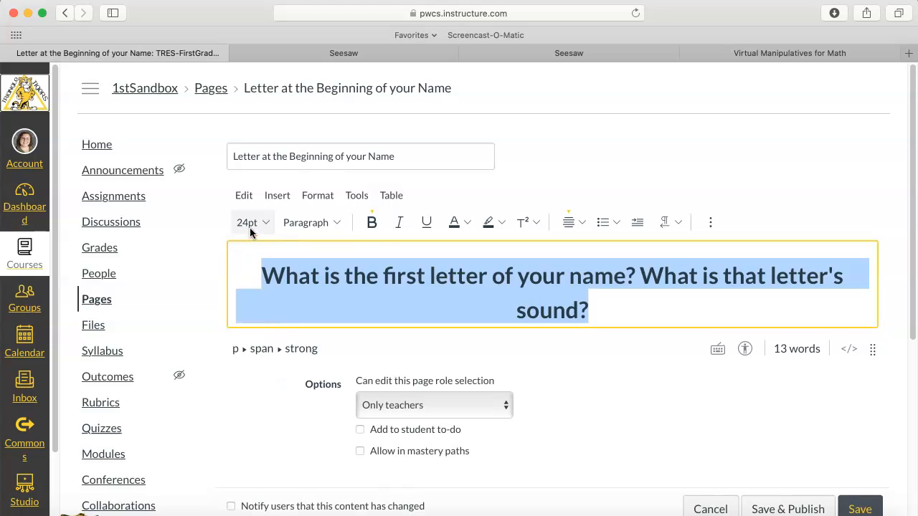
click(251, 223)
click(253, 387)
click(811, 333)
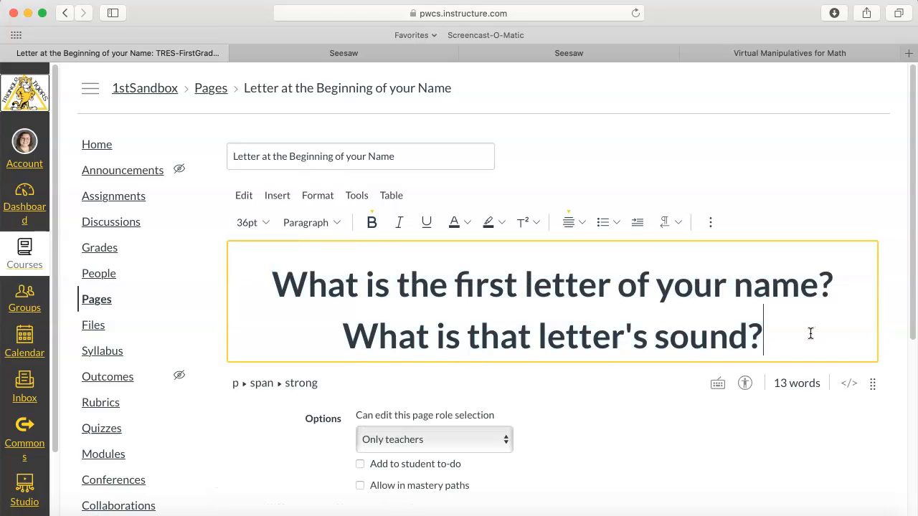
Start a new line below the questions with 18pt, non-bold, left-aligned text
key(Return)
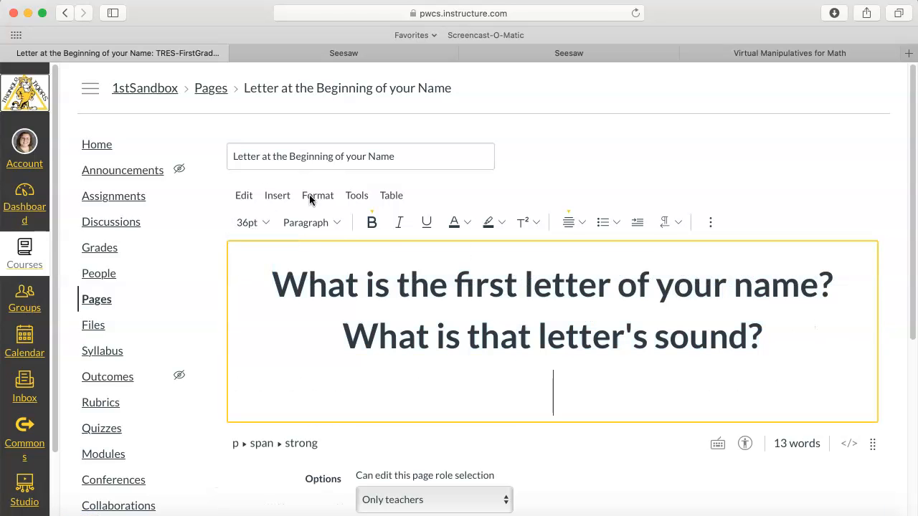
click(251, 224)
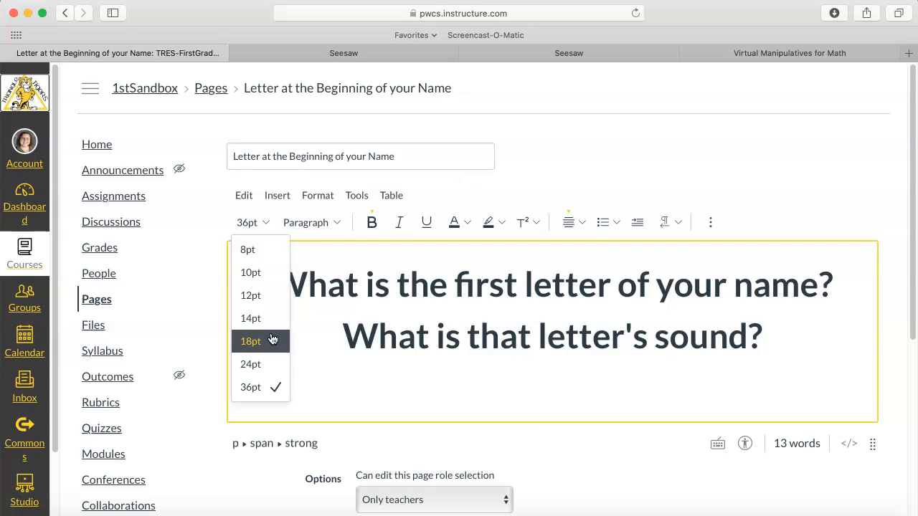
click(271, 336)
click(373, 228)
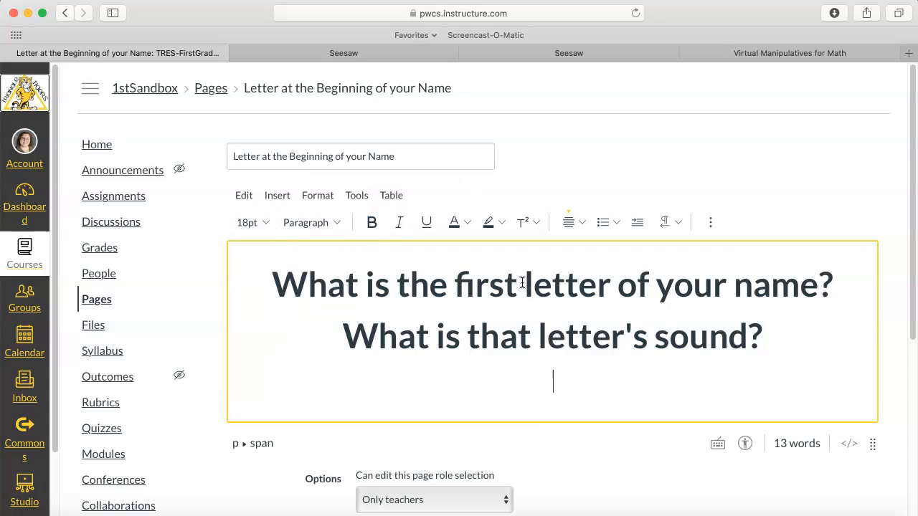
click(576, 228)
click(577, 258)
Write "Think of three things that begin with that letter. Be ready to share on our Zoom tomorrow afternoon." below the questions
text(Think of three )
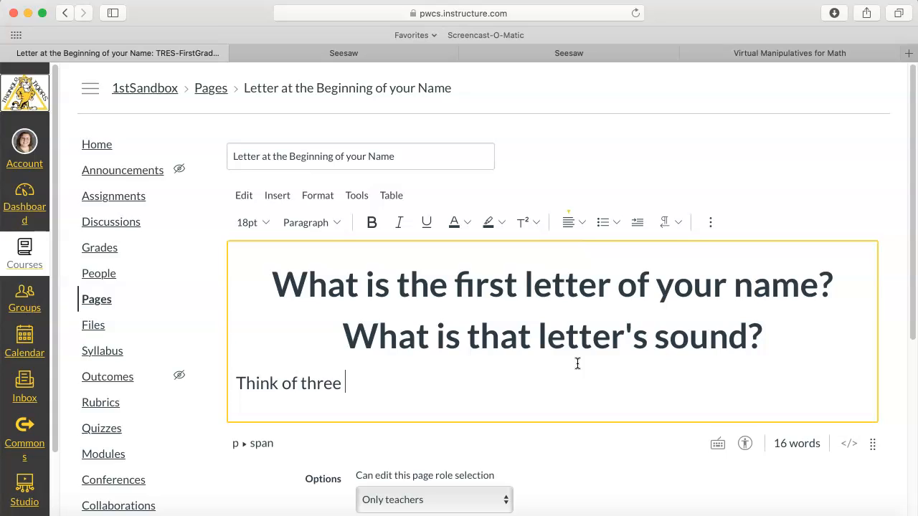
text(things that be)
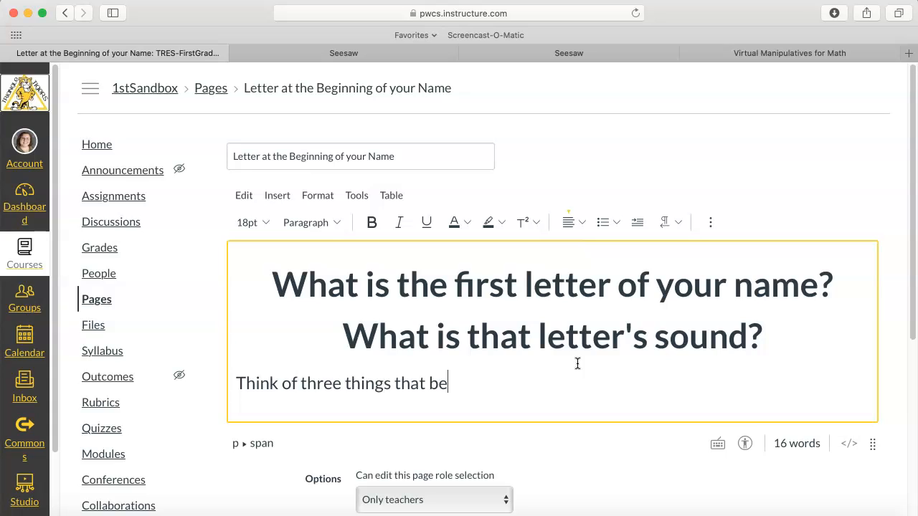
text(gin with that)
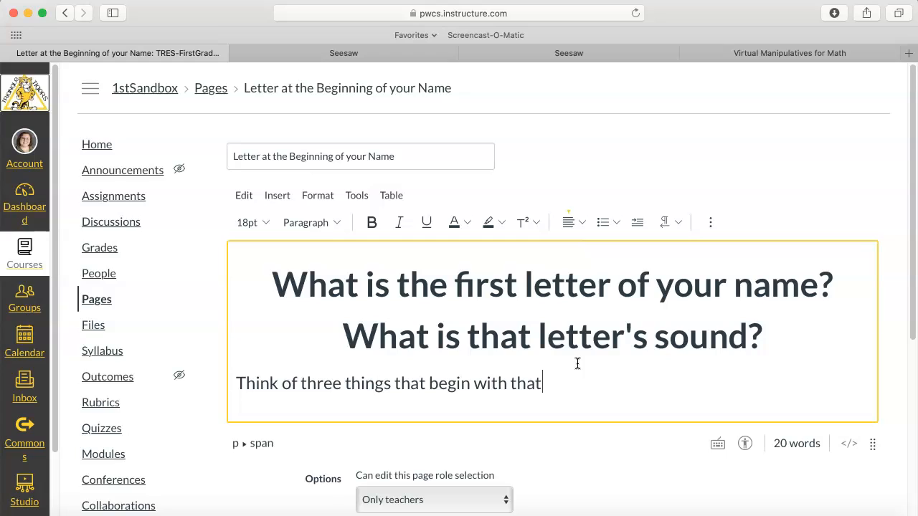
text( letter. What)
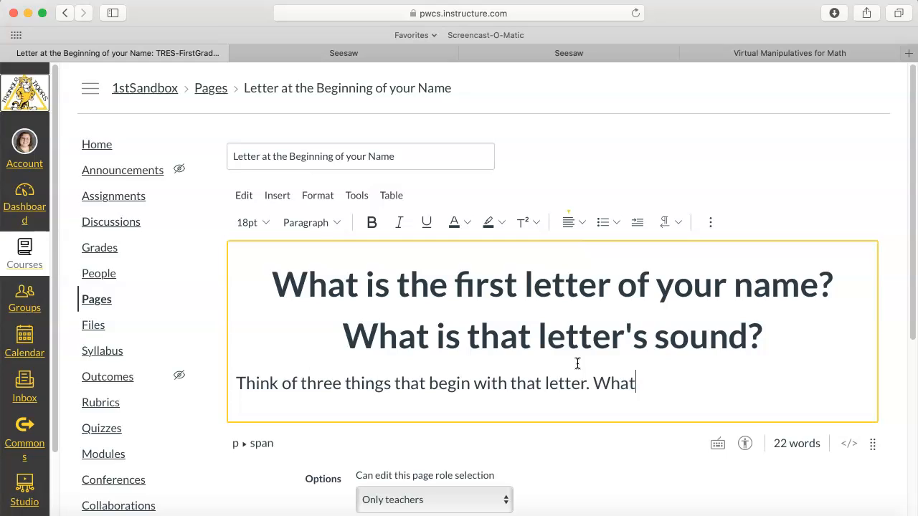
key(BackSpace)
key(BackSpace)
key(BackSpace)
text(e)
key(BackSpace)
key(BackSpace)
key(BackSpace)
key(BackSpace)
text(Be ready to )
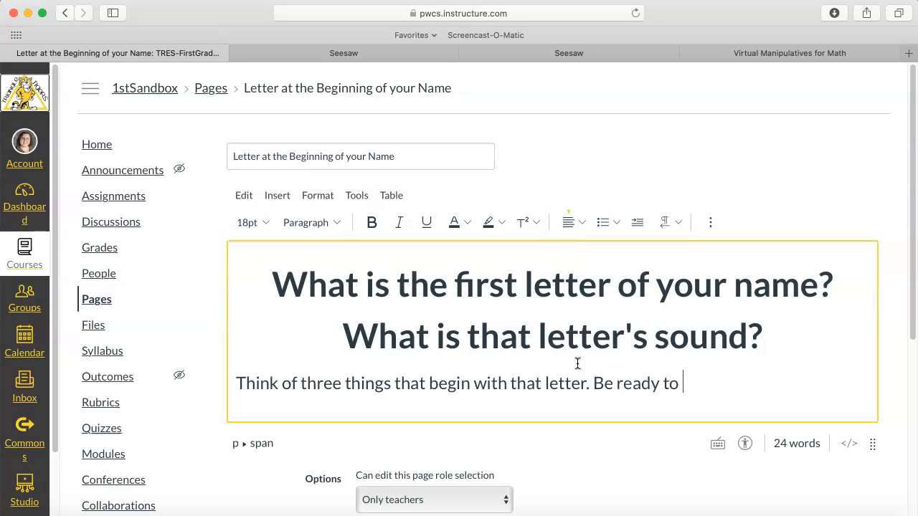
text(share an ou)
text(r Zoom tomorrow af)
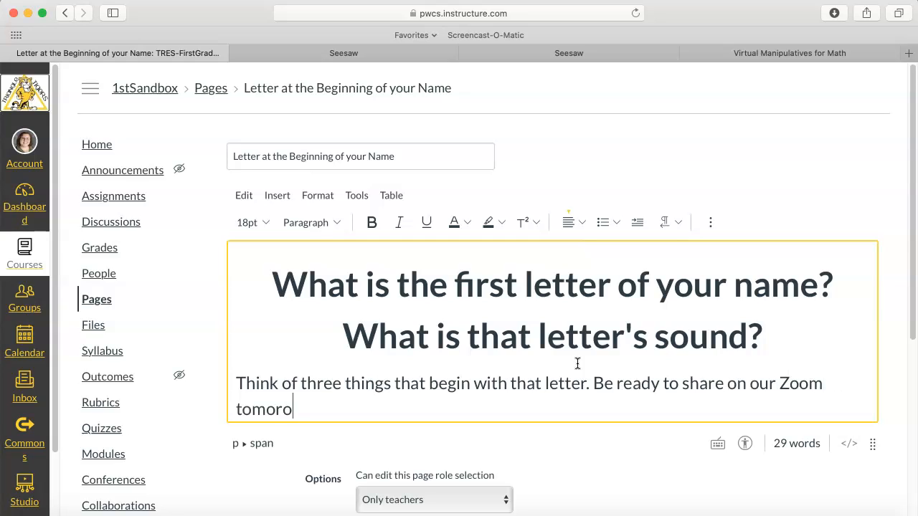
text(ternoon.)
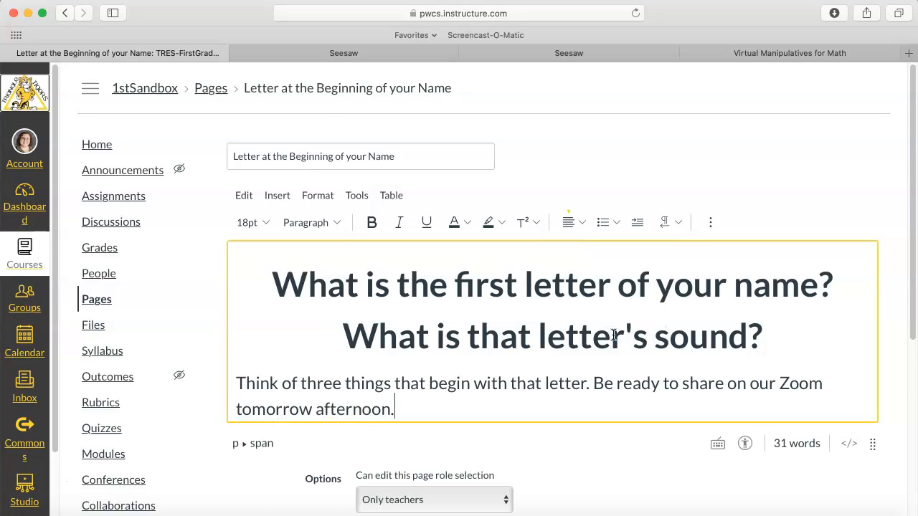
Save and publish the page, and return to the Wednesday, August 26 module in the course's modules list
scroll(577, 364, down, 5)
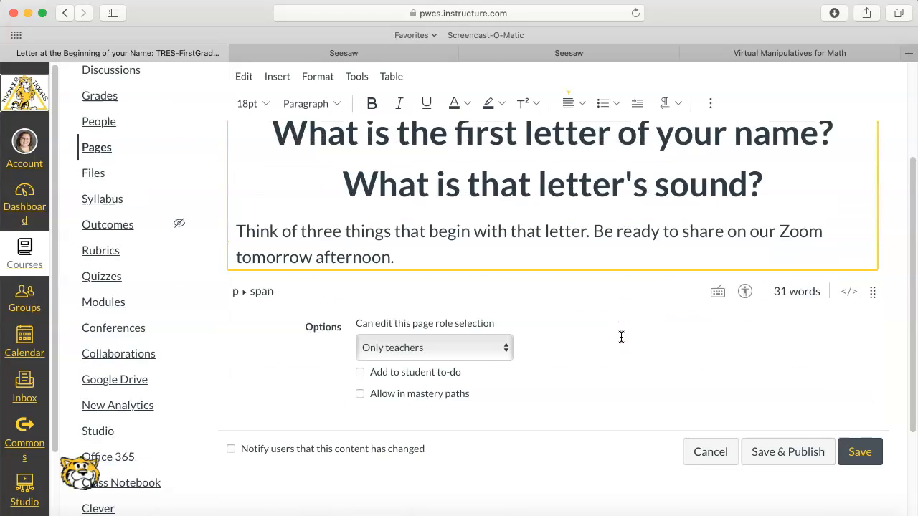
click(783, 457)
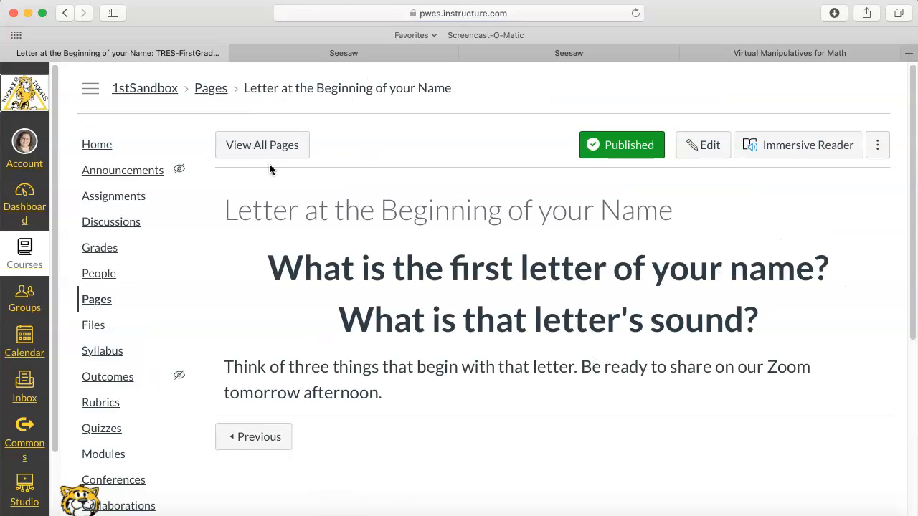
click(103, 299)
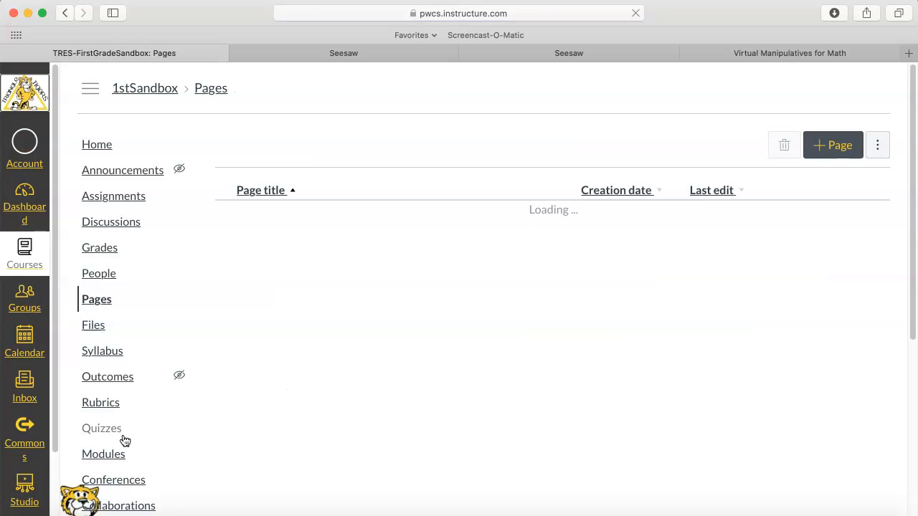
click(111, 462)
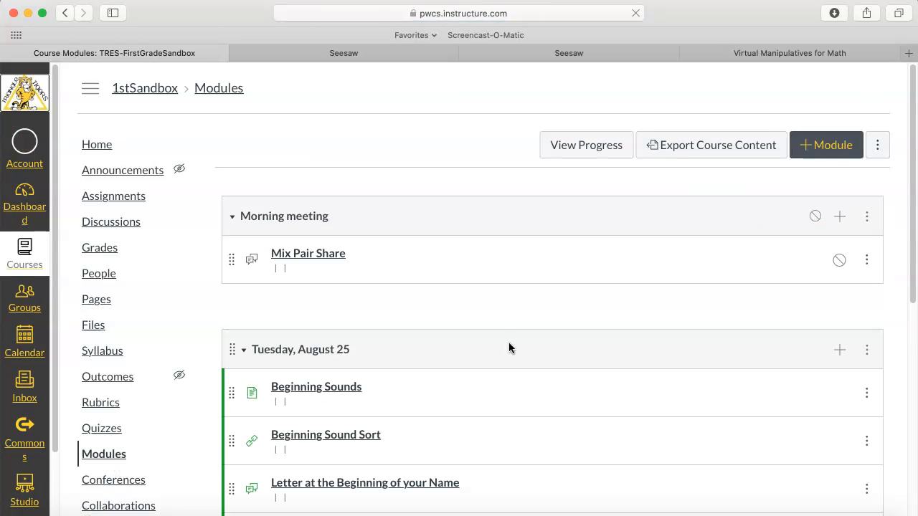
scroll(569, 376, down, 5)
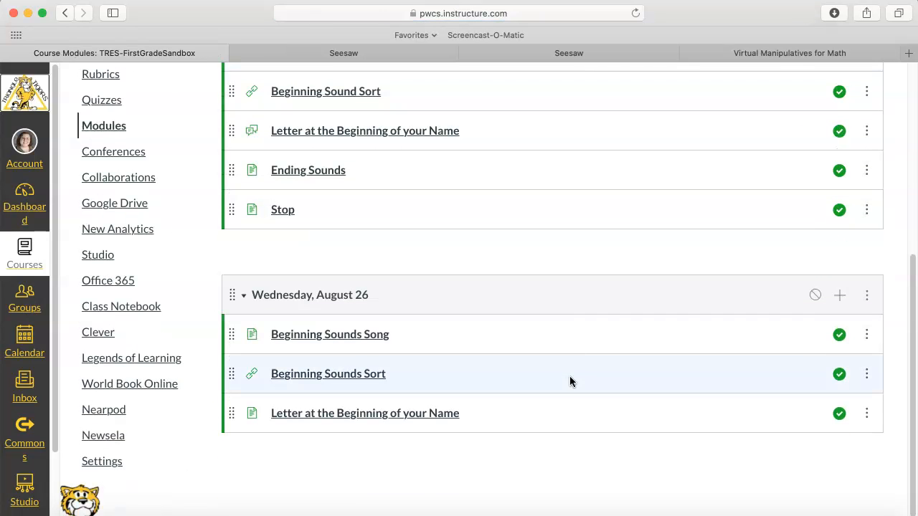
Add the existing "Stop" page to the Wednesday, August 26 module
click(841, 299)
click(340, 181)
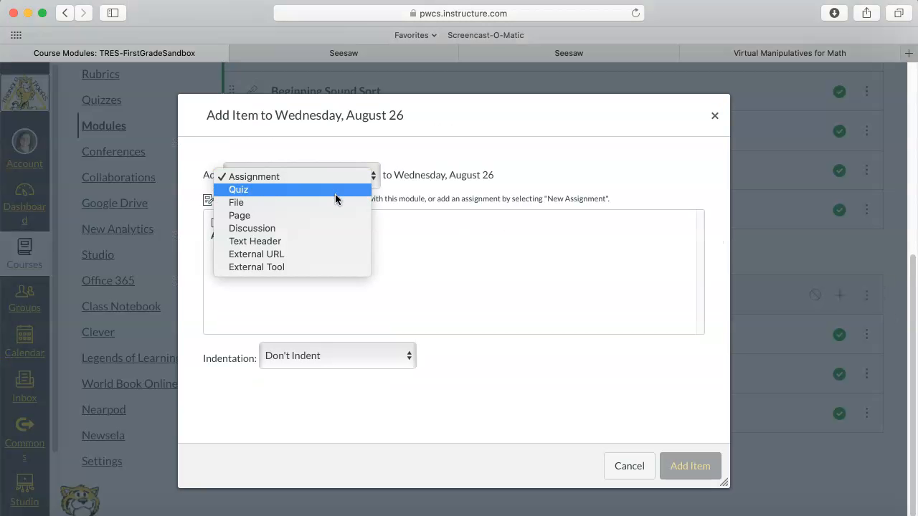
click(333, 214)
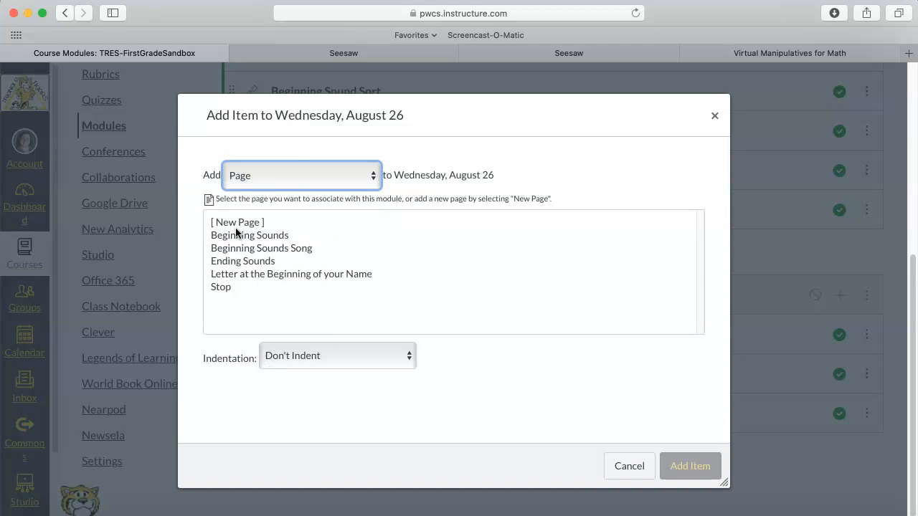
click(219, 288)
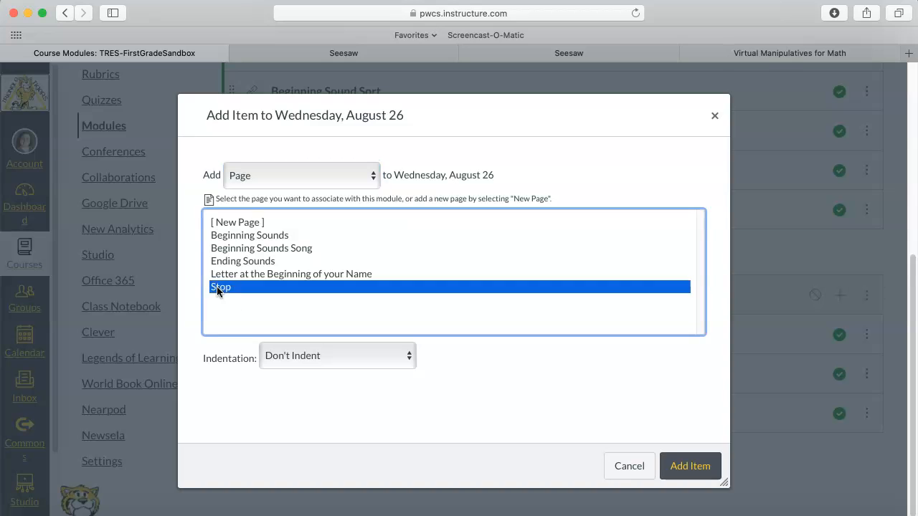
click(696, 465)
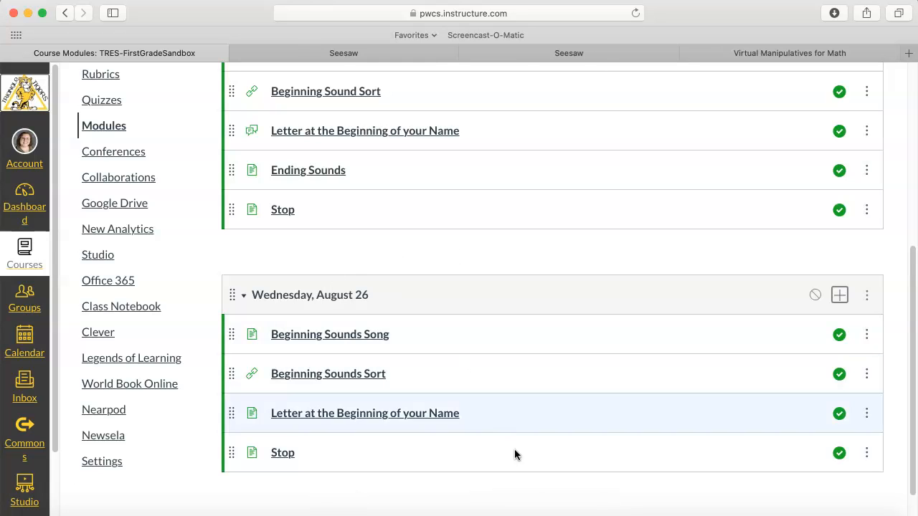
Page through the Wednesday, August 26 module from "Beginning Sounds Song" to "Stop" to review each item
click(314, 336)
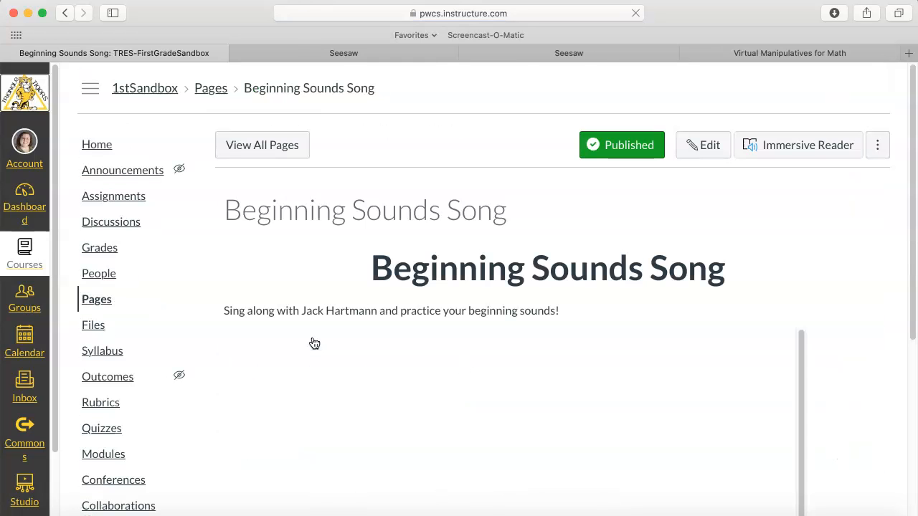
scroll(905, 380, down, 5)
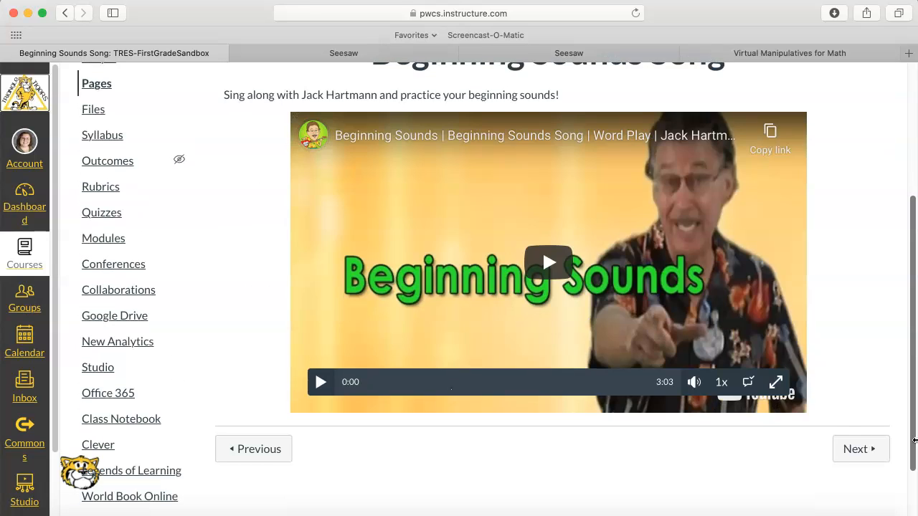
click(862, 448)
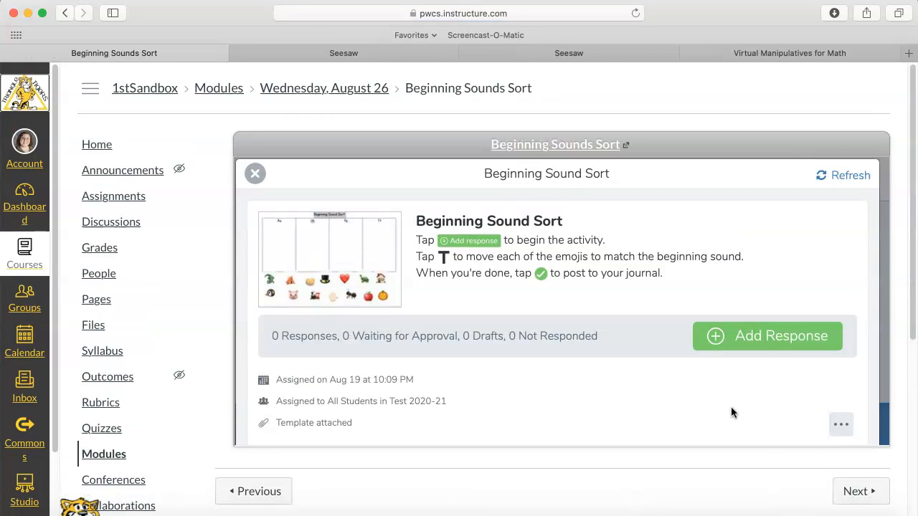
click(872, 495)
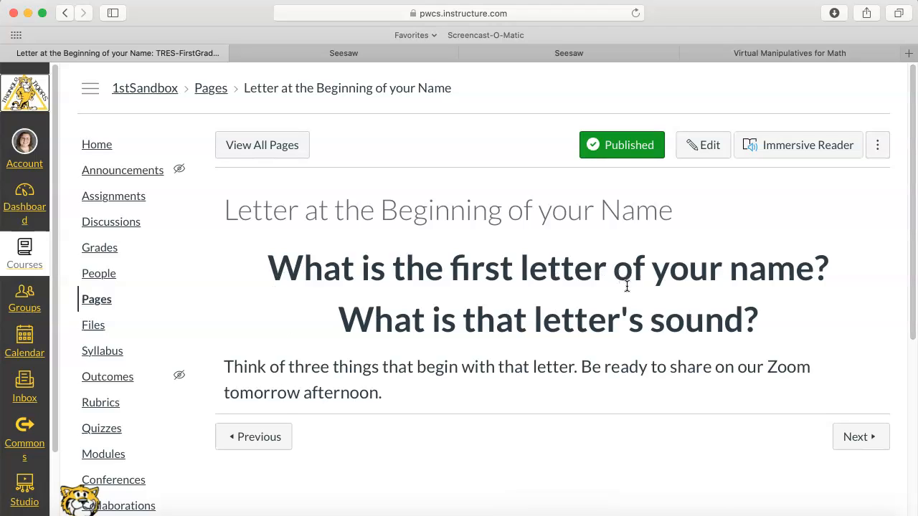
click(857, 437)
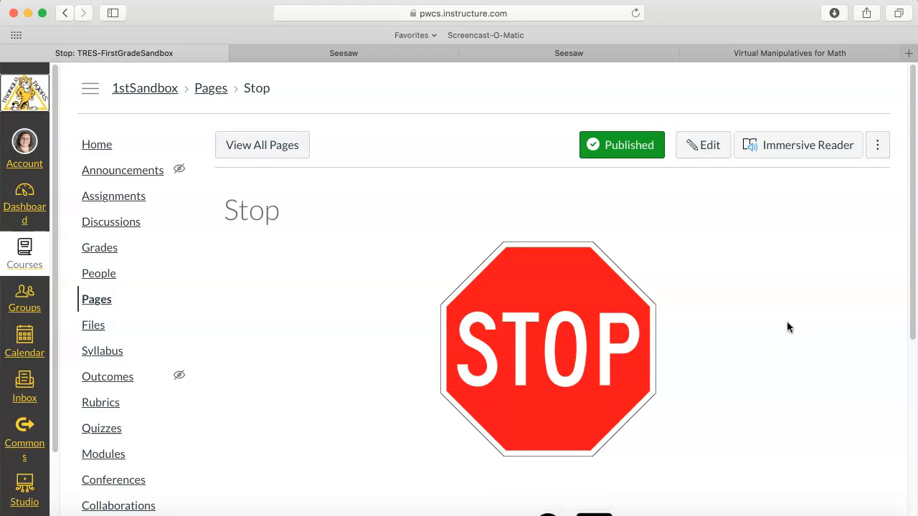
scroll(512, 164, down, 3)
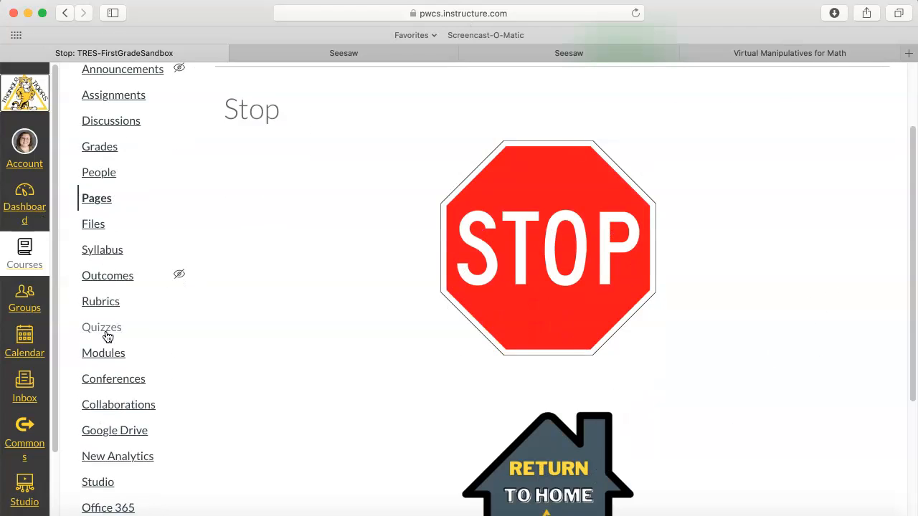
scroll(345, 322, up, 3)
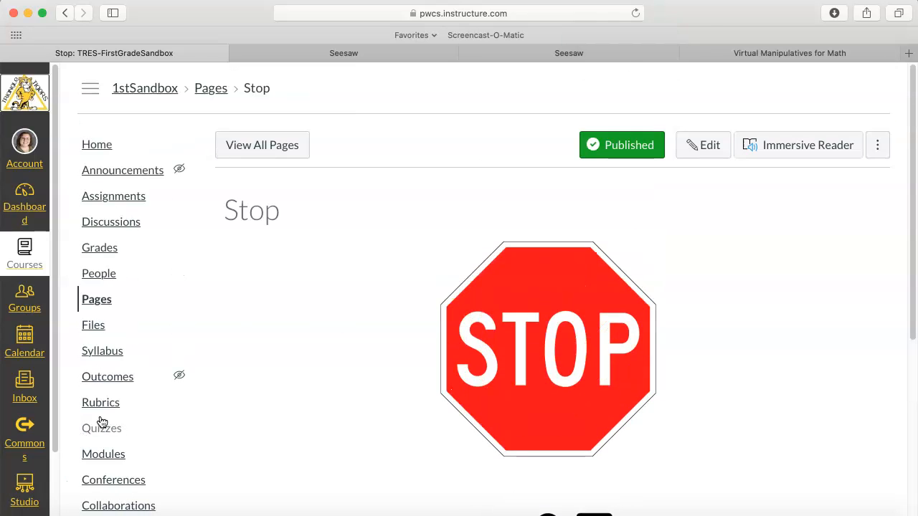
Return to the course modules, open "Beginning Sounds Song" in the Wednesday, August 26 module, and copy the page's web address
click(101, 452)
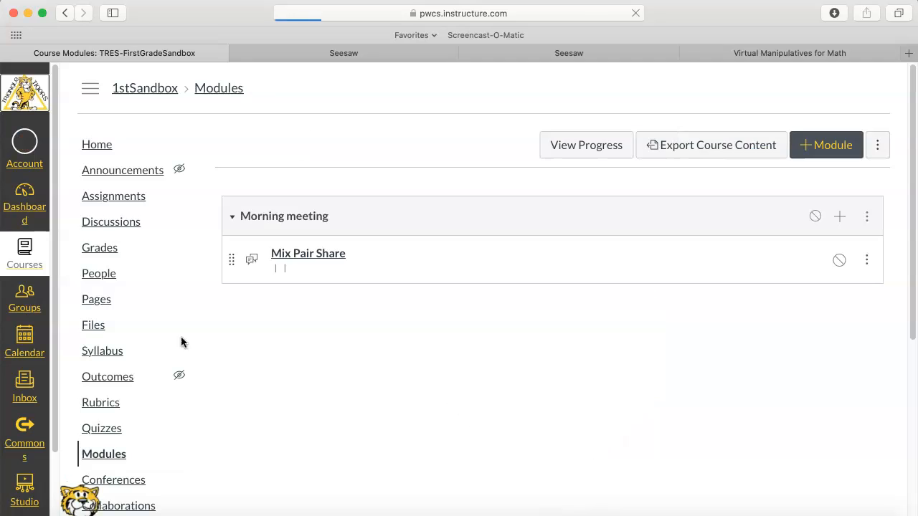
scroll(395, 407, down, 1)
scroll(395, 407, down, 7)
click(331, 399)
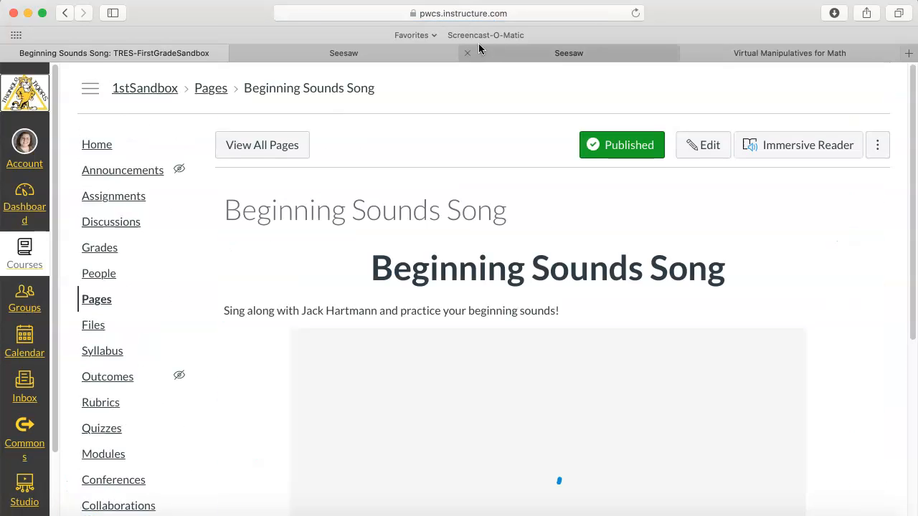
click(469, 14)
right_click(472, 16)
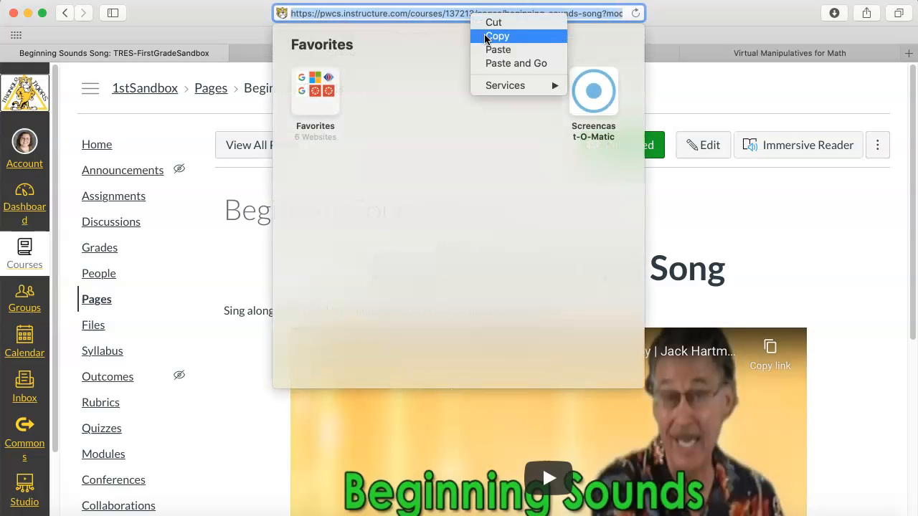
click(491, 37)
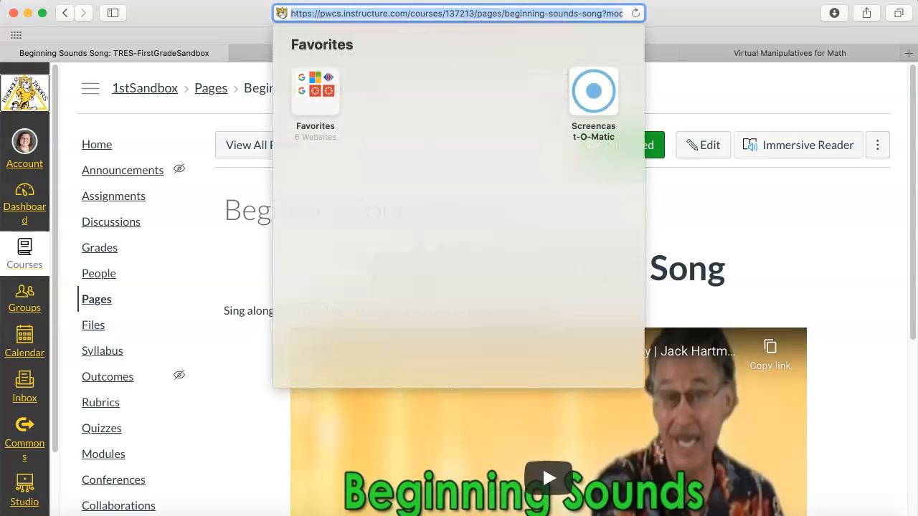
Open the Wednesday page of the homeroom Sandbox course for editing, declining the auto-saved content
click(10, 210)
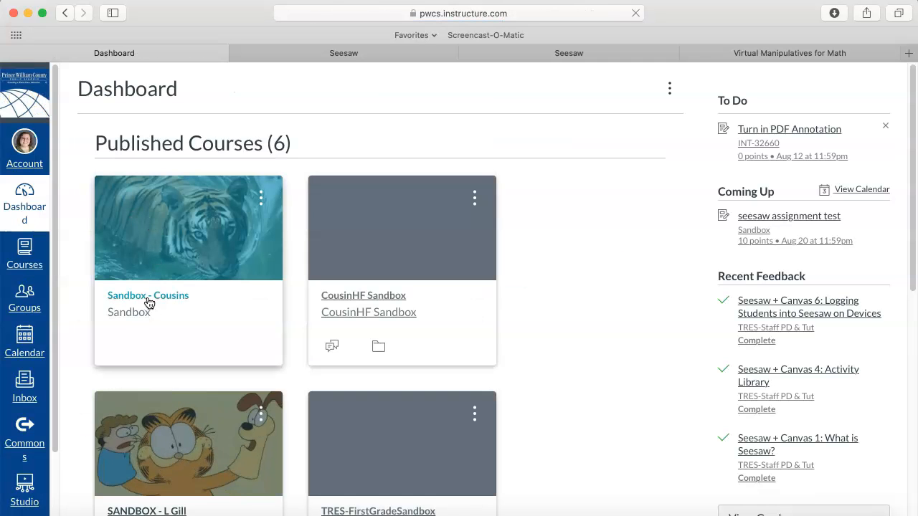
click(148, 302)
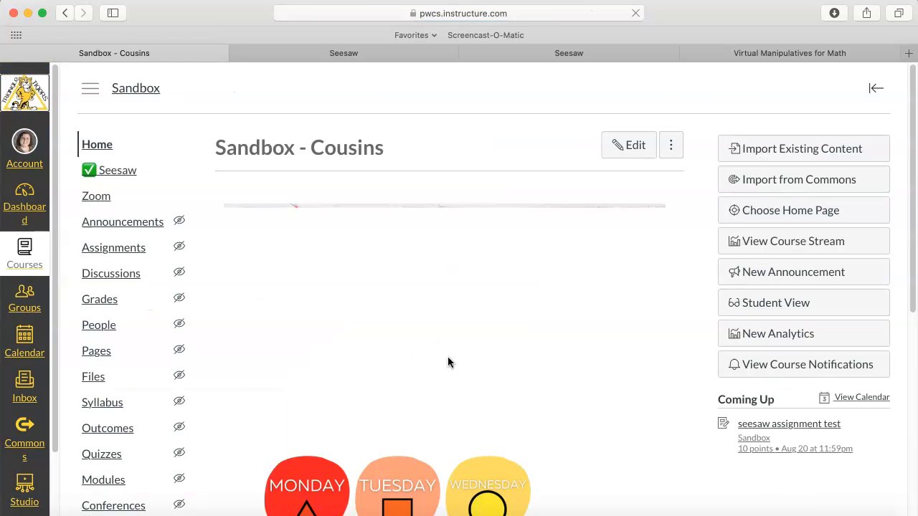
scroll(440, 367, down, 2)
click(506, 459)
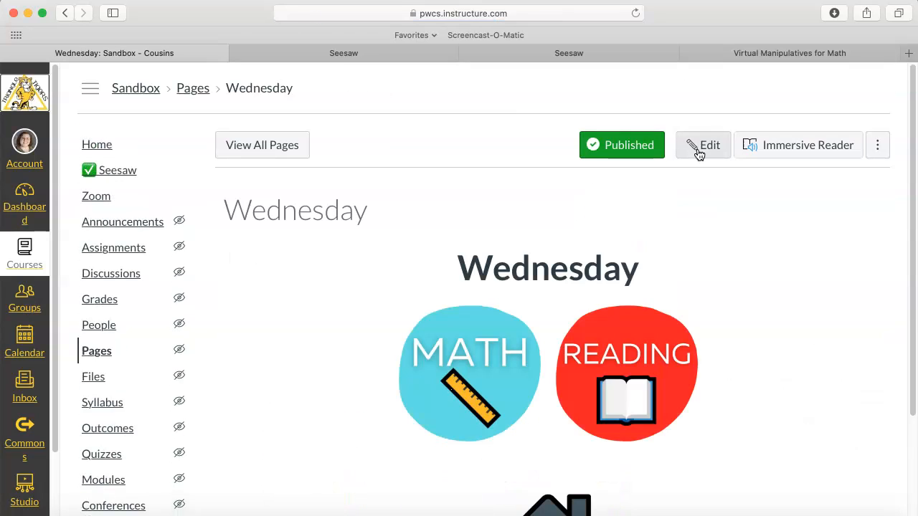
click(699, 147)
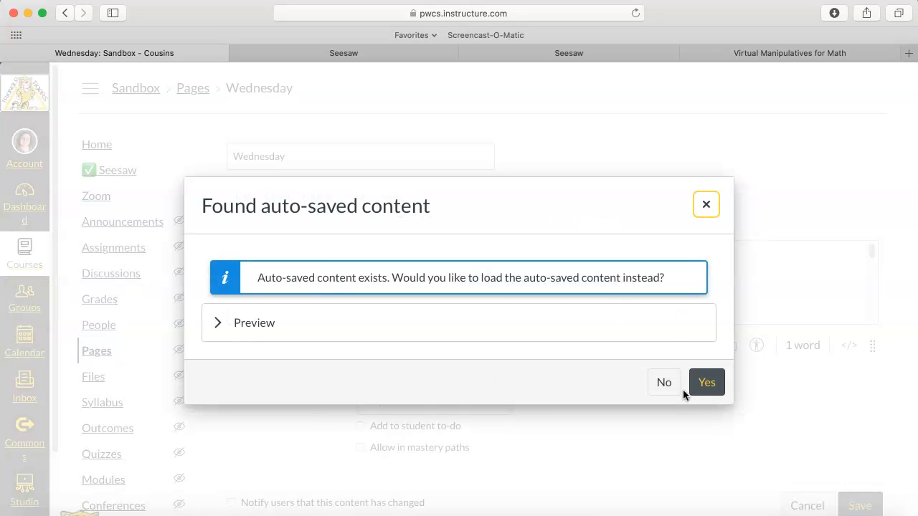
click(668, 391)
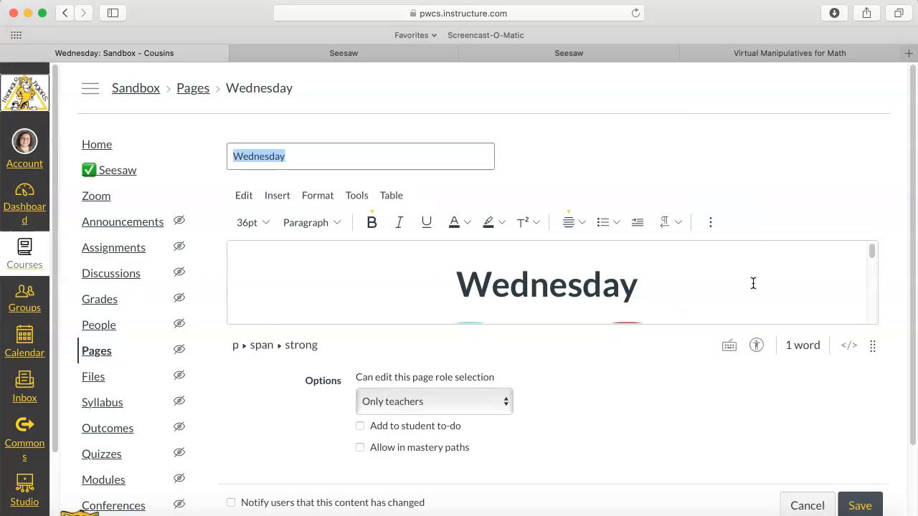
Link the READING image to the copied "Beginning Sounds Song" address as an external link
scroll(746, 284, down, 2)
click(623, 290)
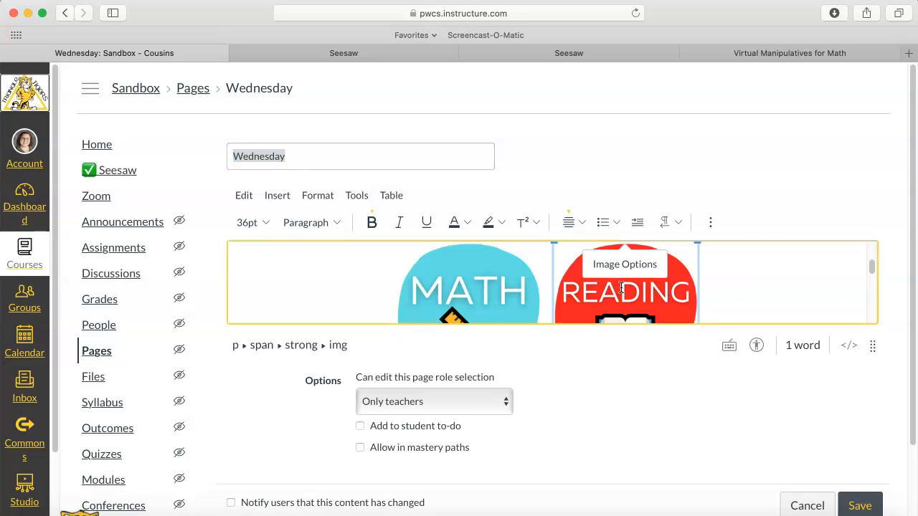
click(708, 222)
click(468, 254)
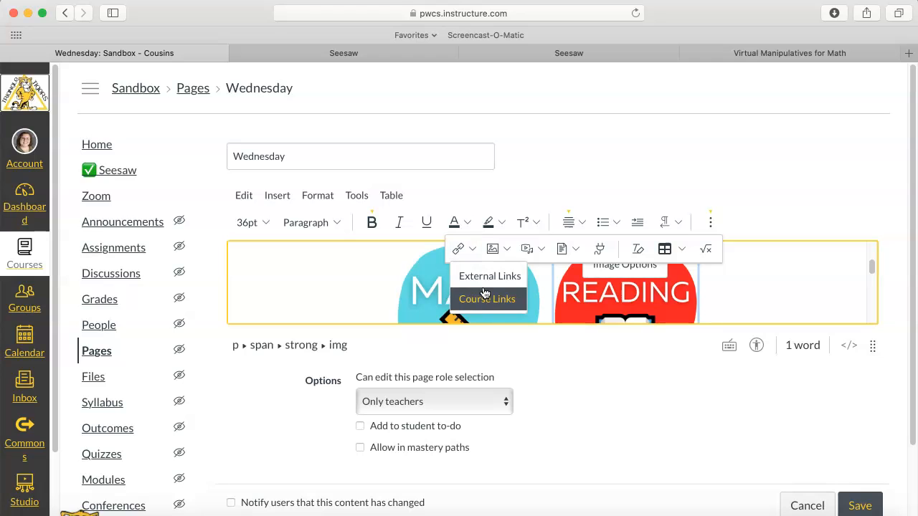
click(483, 297)
click(457, 304)
right_click(456, 303)
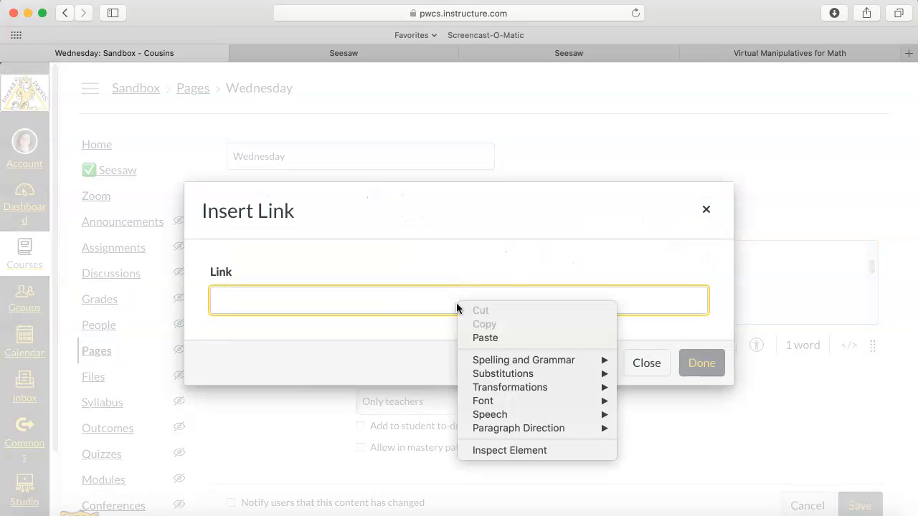
click(510, 341)
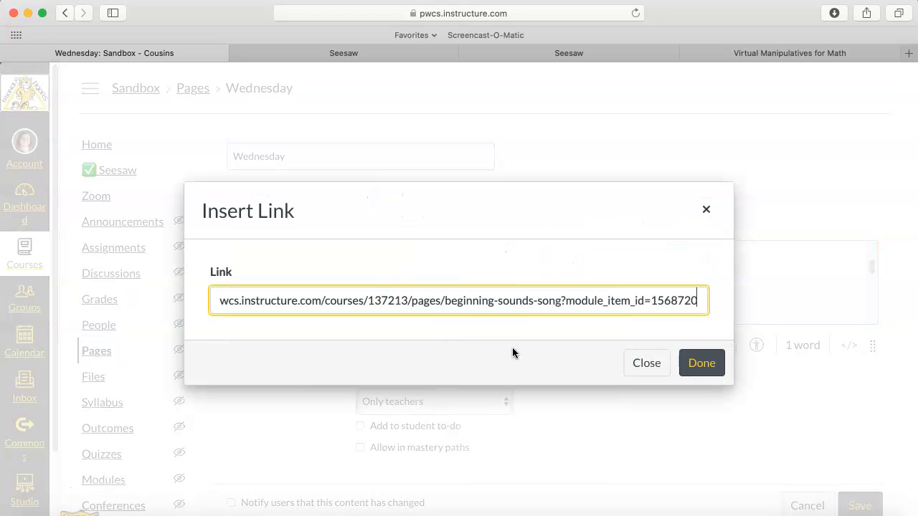
click(696, 363)
Remove target="_blank" rel="noopener noreferrer" from the Reading link in the page's HTML code, including the leftover equals sign and space
scroll(883, 359, down, 5)
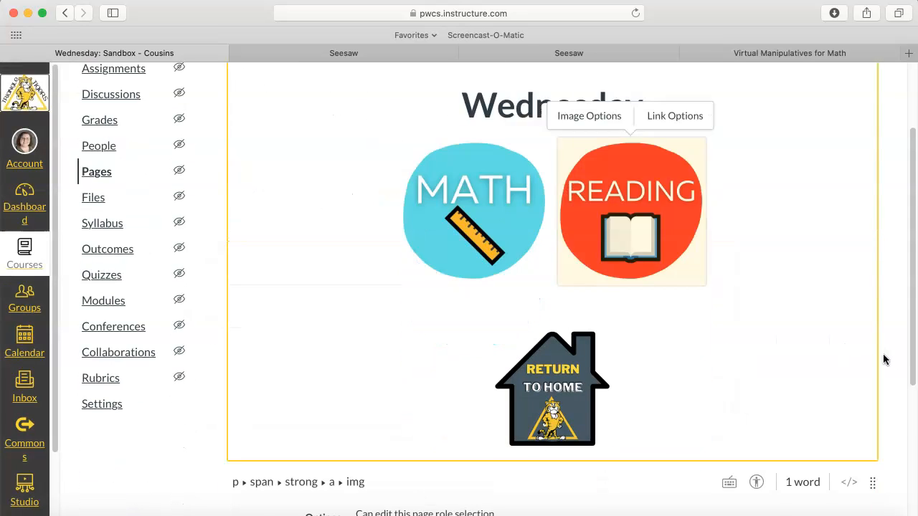
click(843, 359)
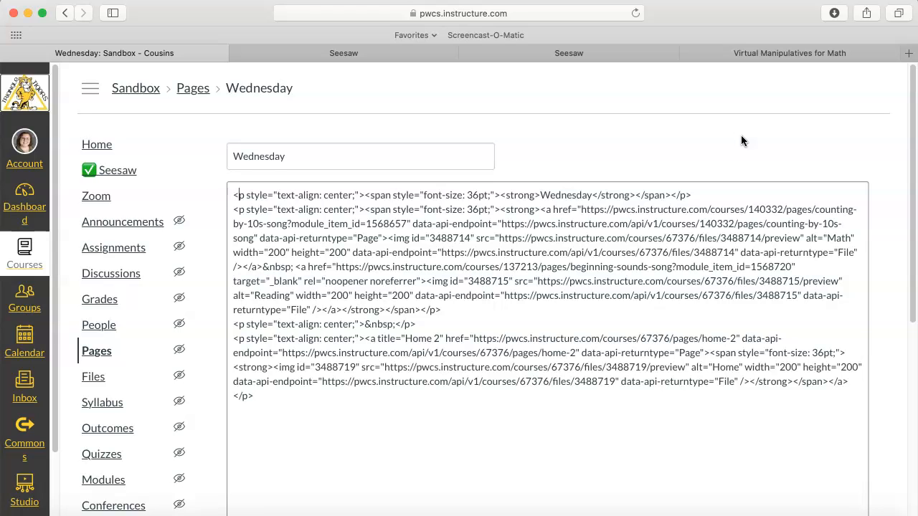
key(super+f)
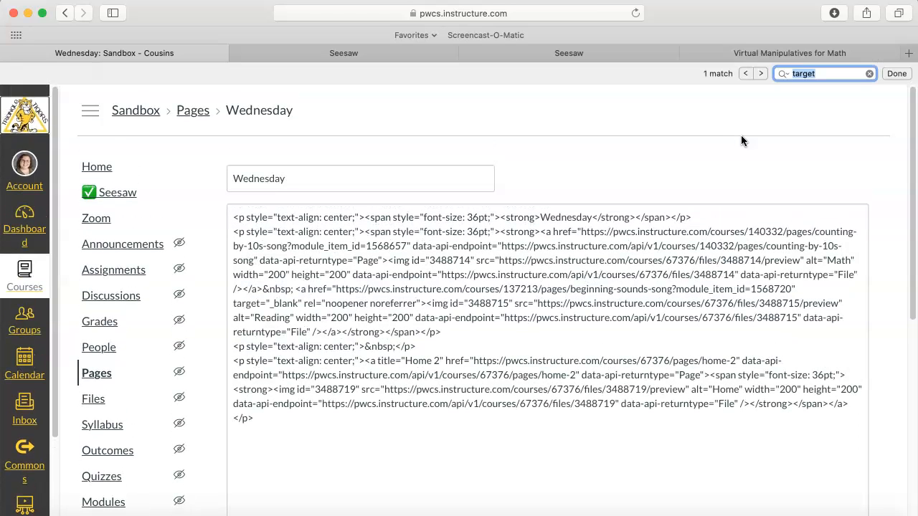
key(Return)
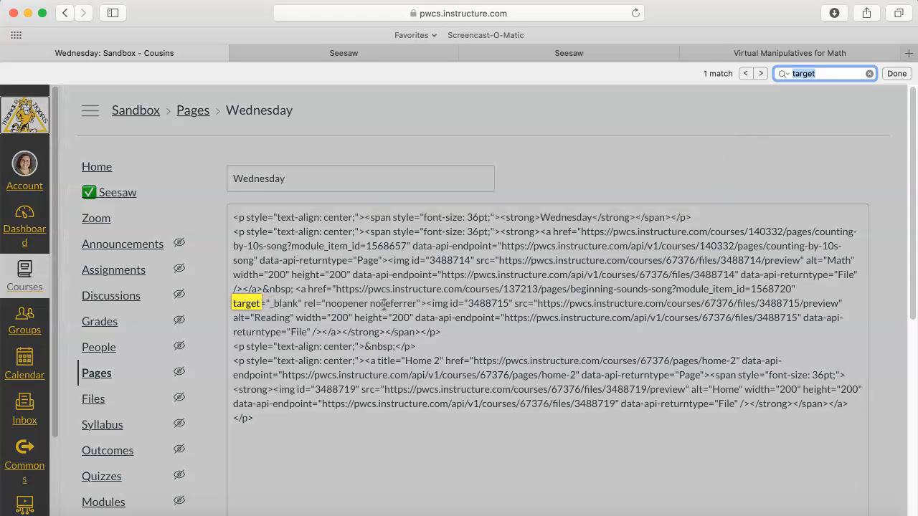
click(419, 304)
drag(415, 301, 208, 304)
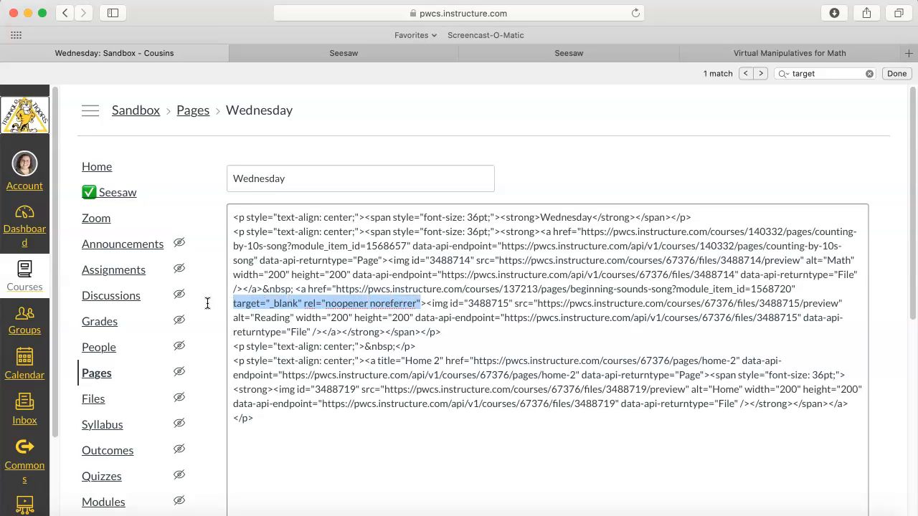
key(BackSpace)
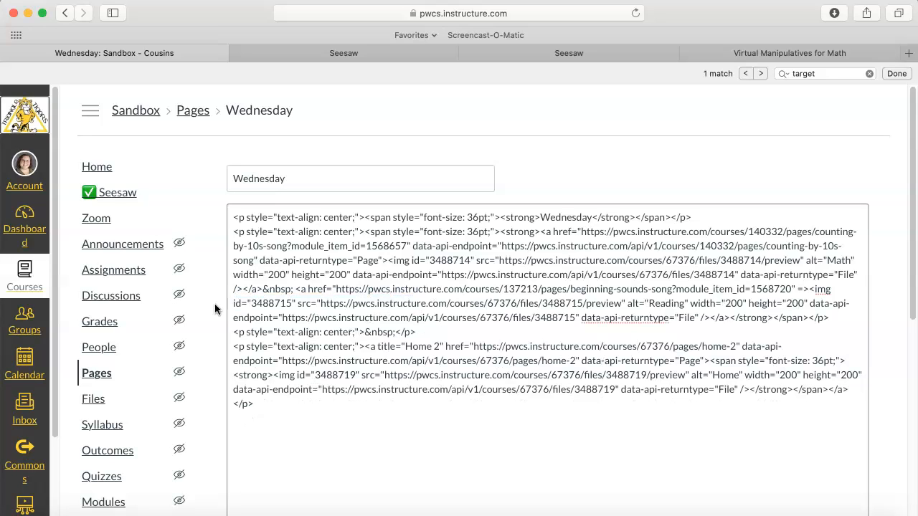
key(BackSpace)
key(BackSpace)
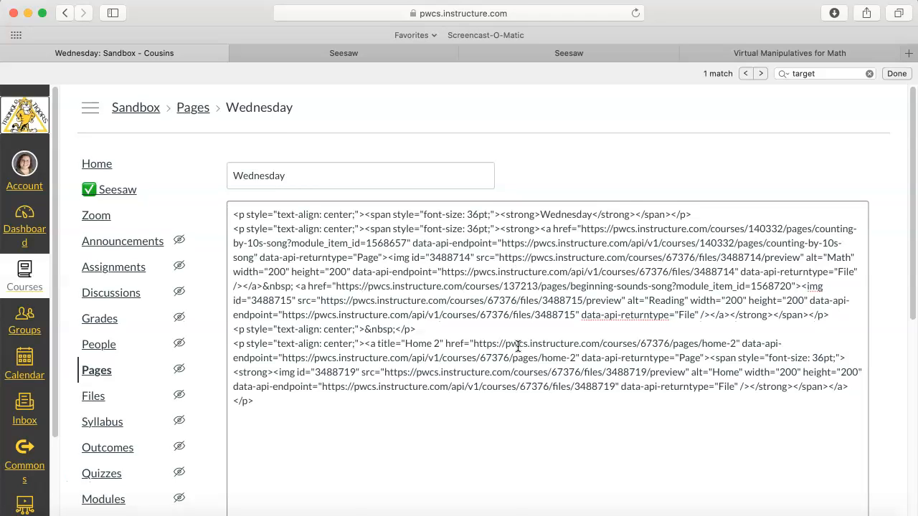
Save the edited Wednesday page
scroll(518, 346, down, 4)
scroll(670, 421, down, 2)
click(861, 481)
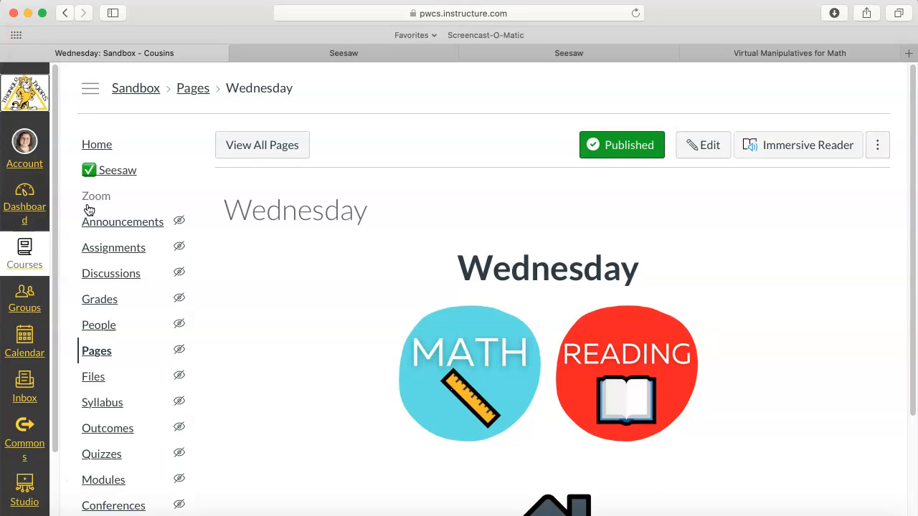
Follow the Wednesday and Math buttons from the course home page, paging through the math module to "Practicing with Ten Frames"
click(107, 147)
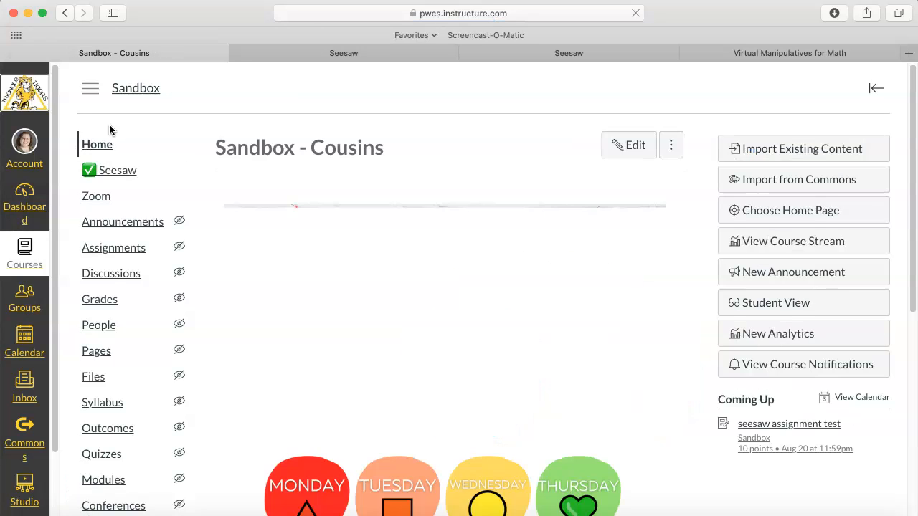
scroll(516, 383, down, 4)
click(485, 370)
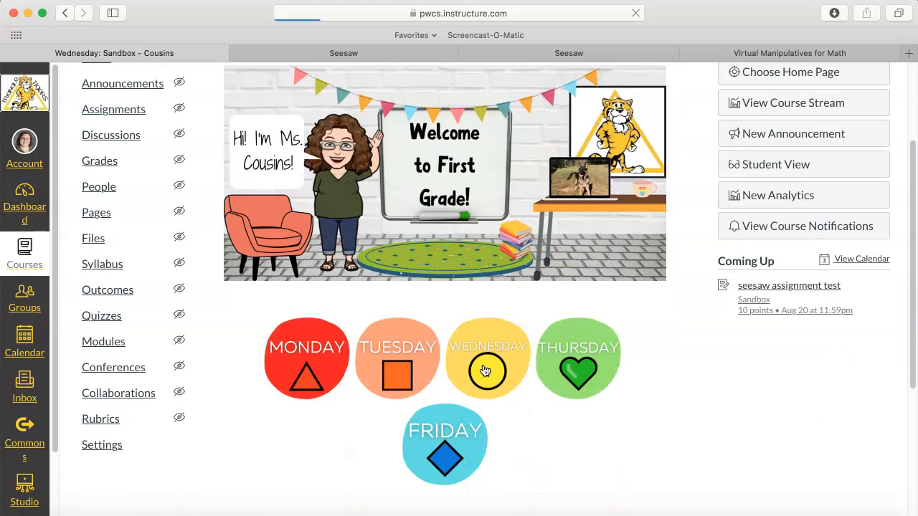
click(440, 358)
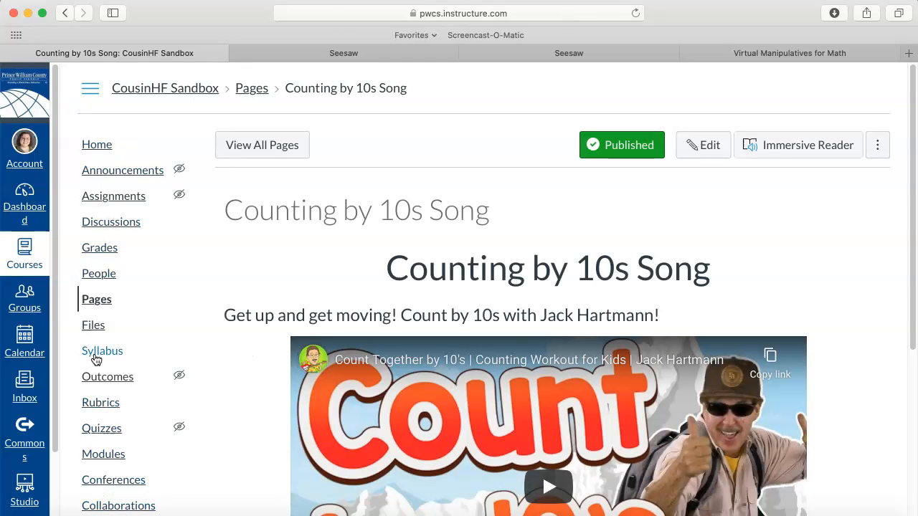
scroll(584, 299, down, 1)
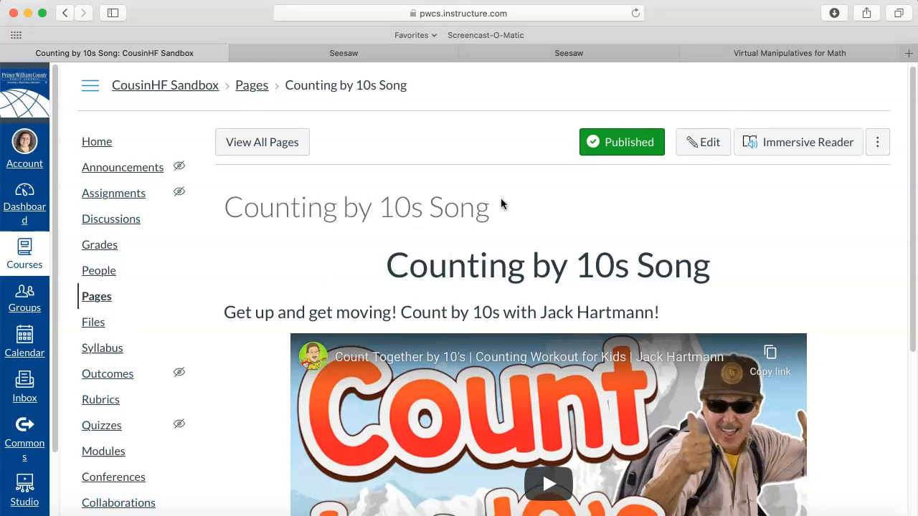
scroll(517, 282, down, 5)
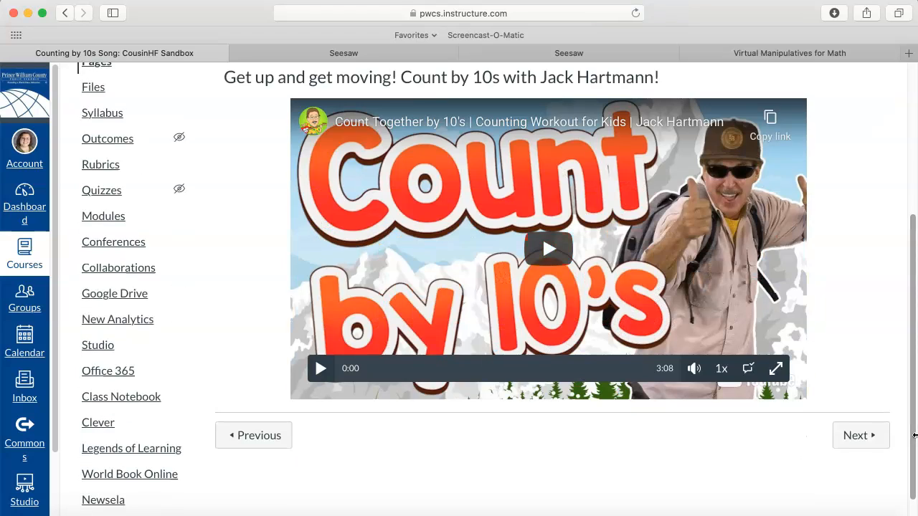
click(867, 438)
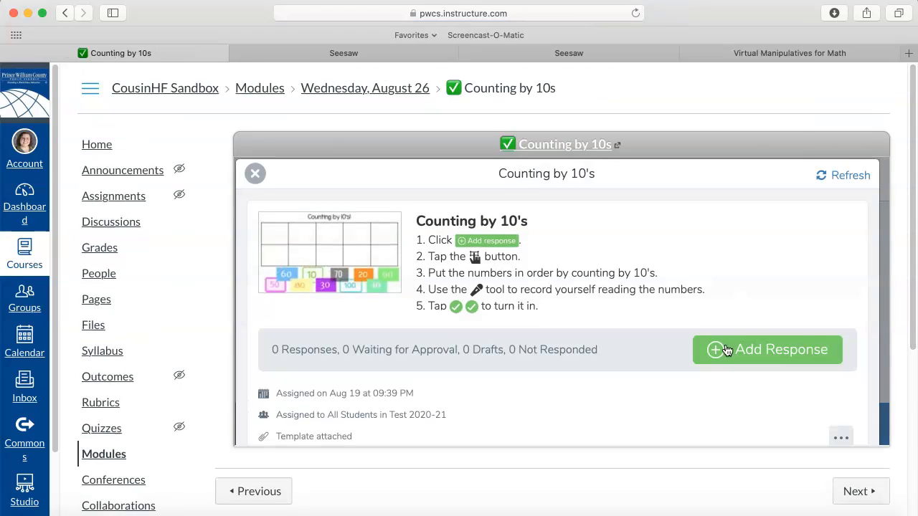
click(864, 493)
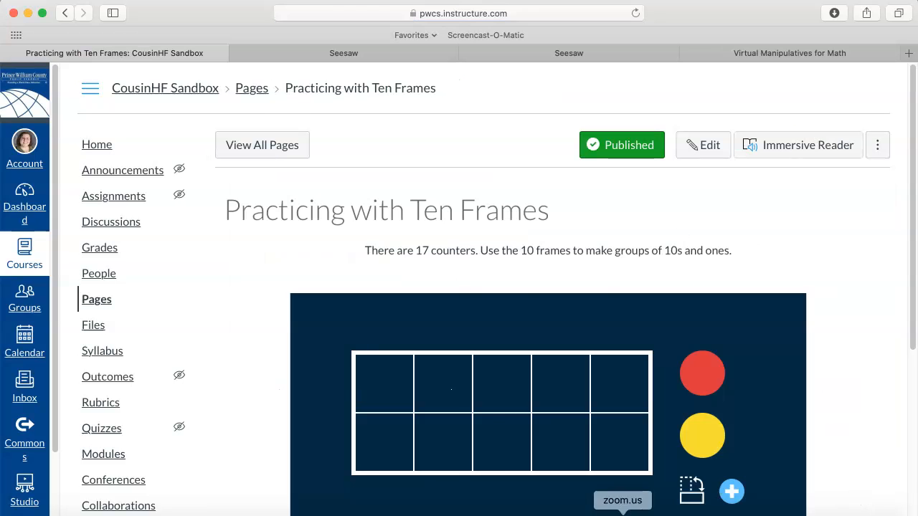
Continue past "Practicing with Ten Frames" to the math module's Stop page and follow its home image link back to the homeroom
scroll(871, 355, down, 5)
click(883, 499)
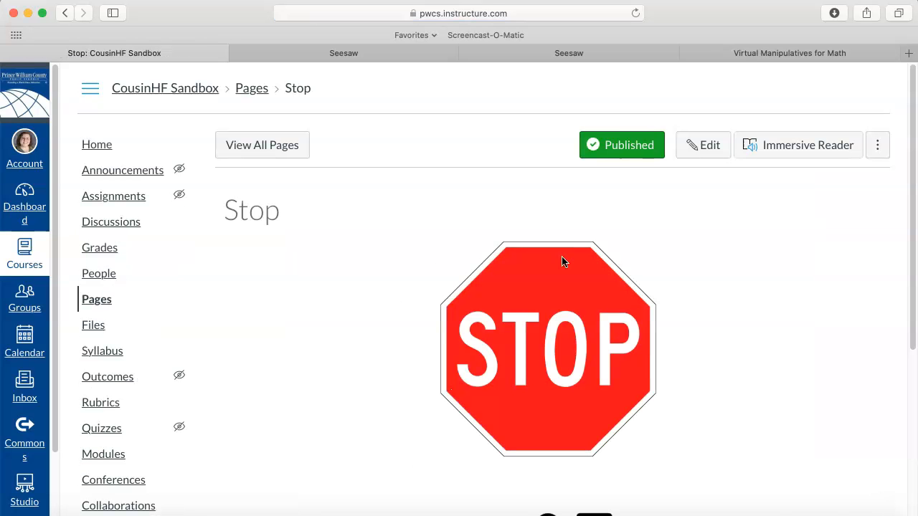
scroll(602, 393, down, 4)
click(557, 411)
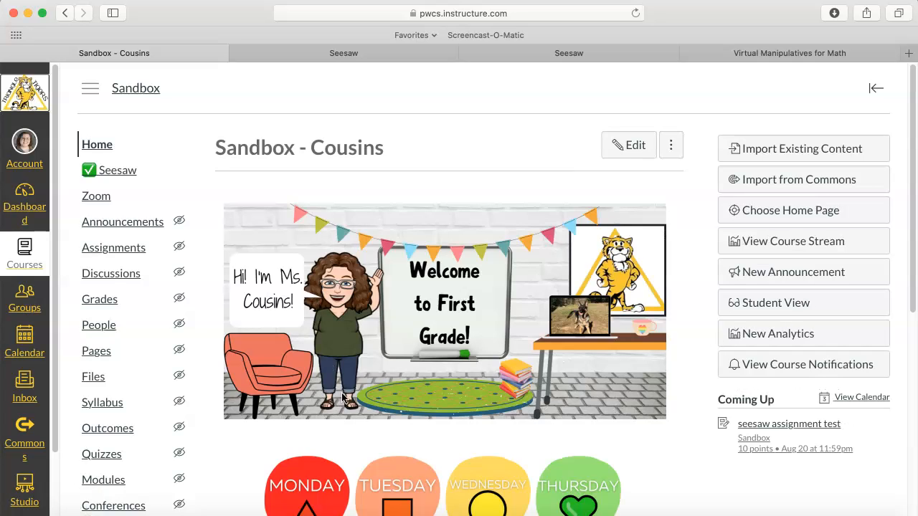
Test the Wednesday button on the homeroom home page and the Reading button on the Wednesday page
scroll(405, 418, down, 3)
click(495, 411)
click(625, 387)
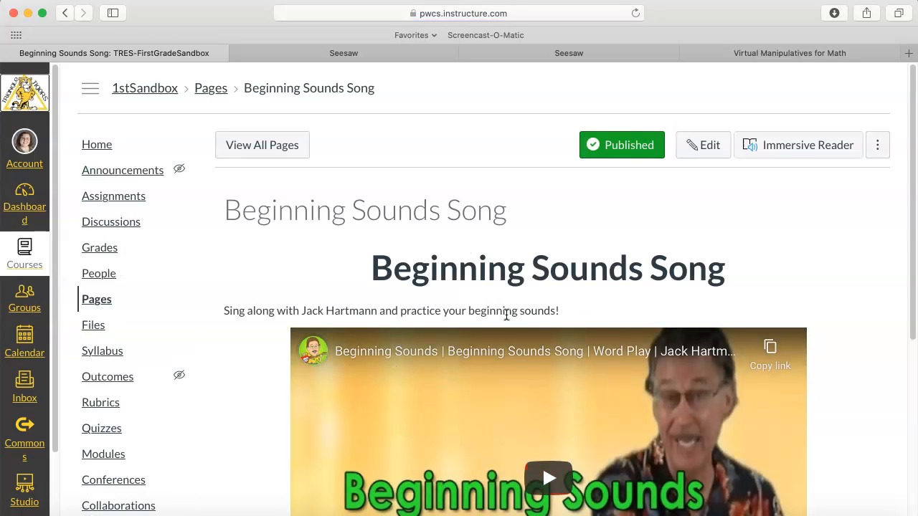
Page through the reading module from "Beginning Sounds Song" to the Stop page and follow its home image link back to the homeroom
scroll(498, 322, down, 5)
click(839, 374)
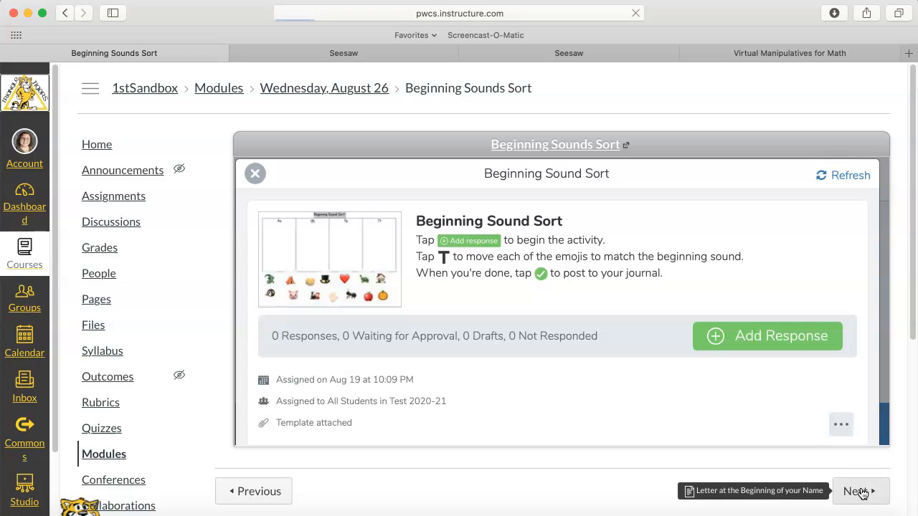
click(859, 493)
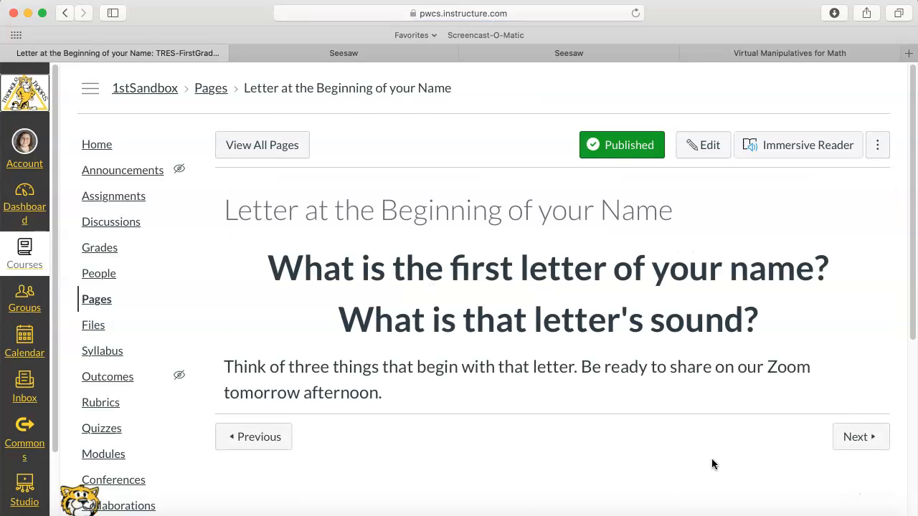
click(856, 436)
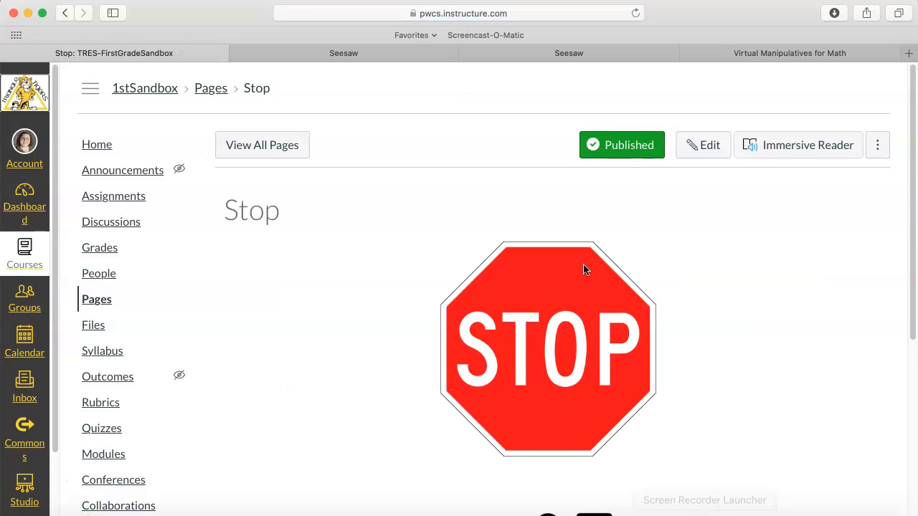
scroll(645, 419, down, 5)
click(543, 421)
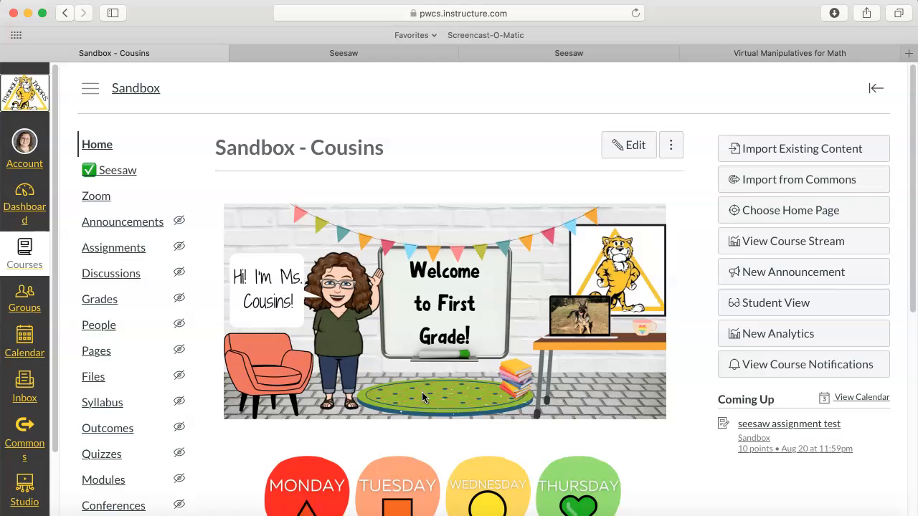
Reopen the "Beginning Sounds Song" page from the homeroom home page by way of the Wednesday and Reading buttons
scroll(422, 397, down, 1)
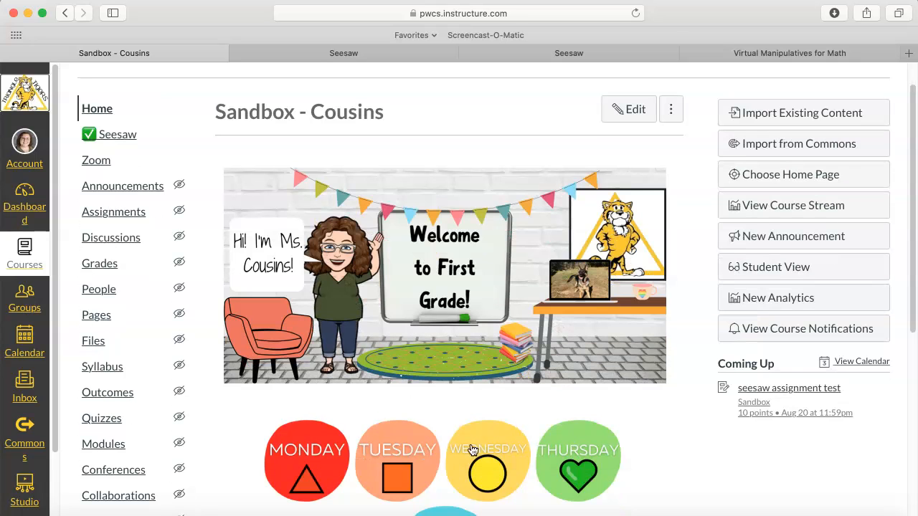
click(486, 461)
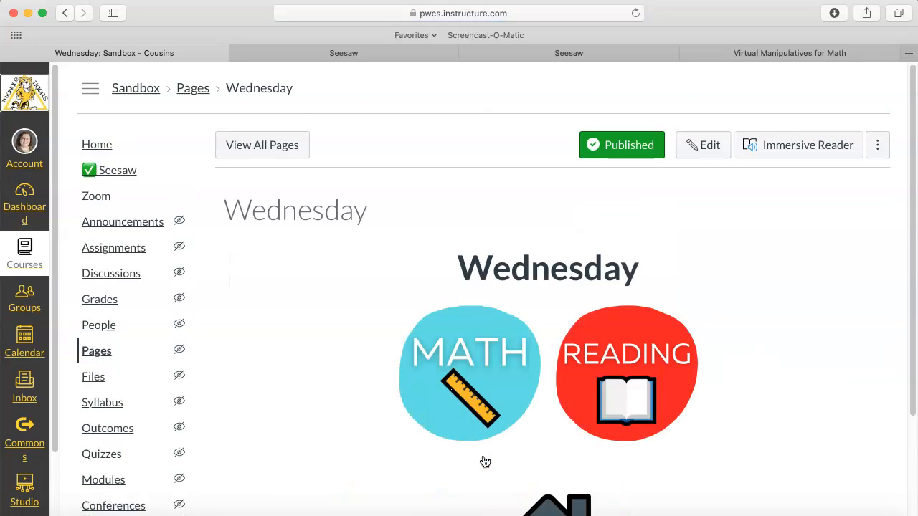
click(595, 386)
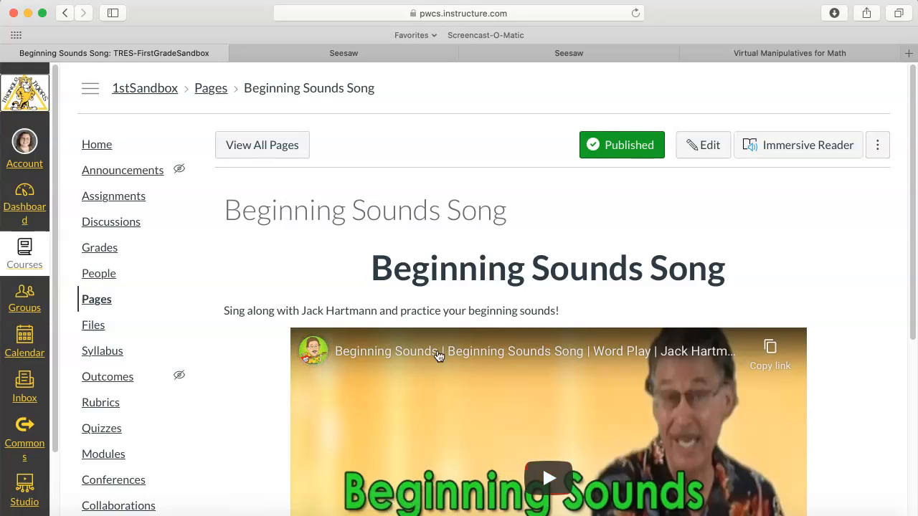
mouse_move(381, 337)
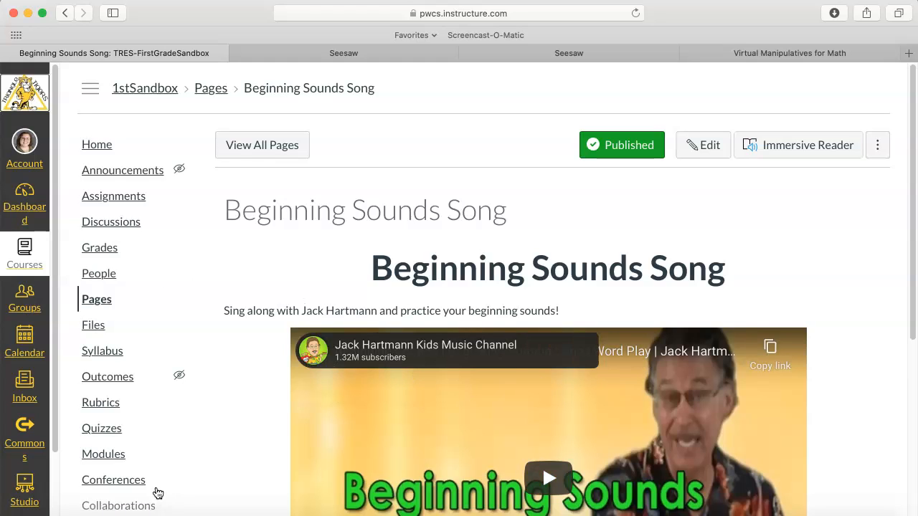